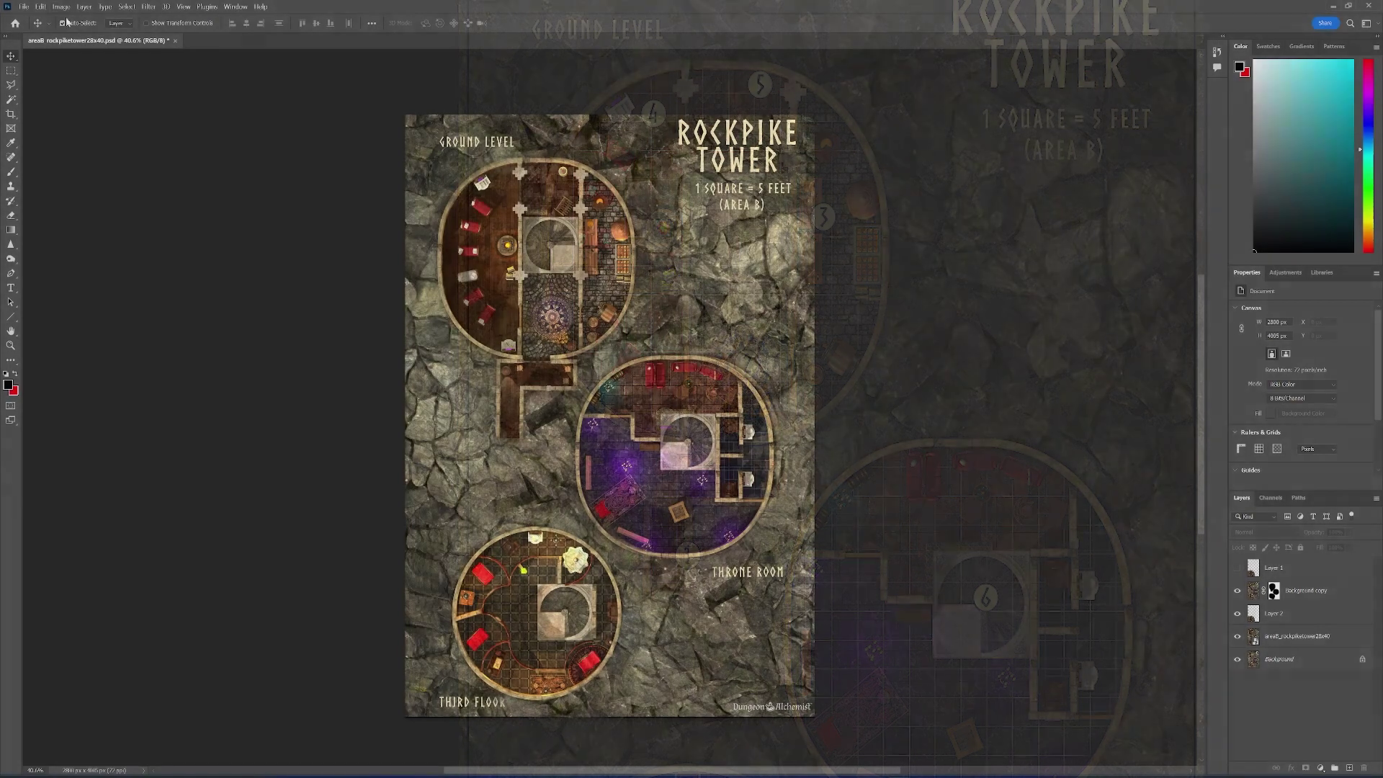
# Step: Open the Image menu for the Rockpike Tower map
pyautogui.click(61, 7)
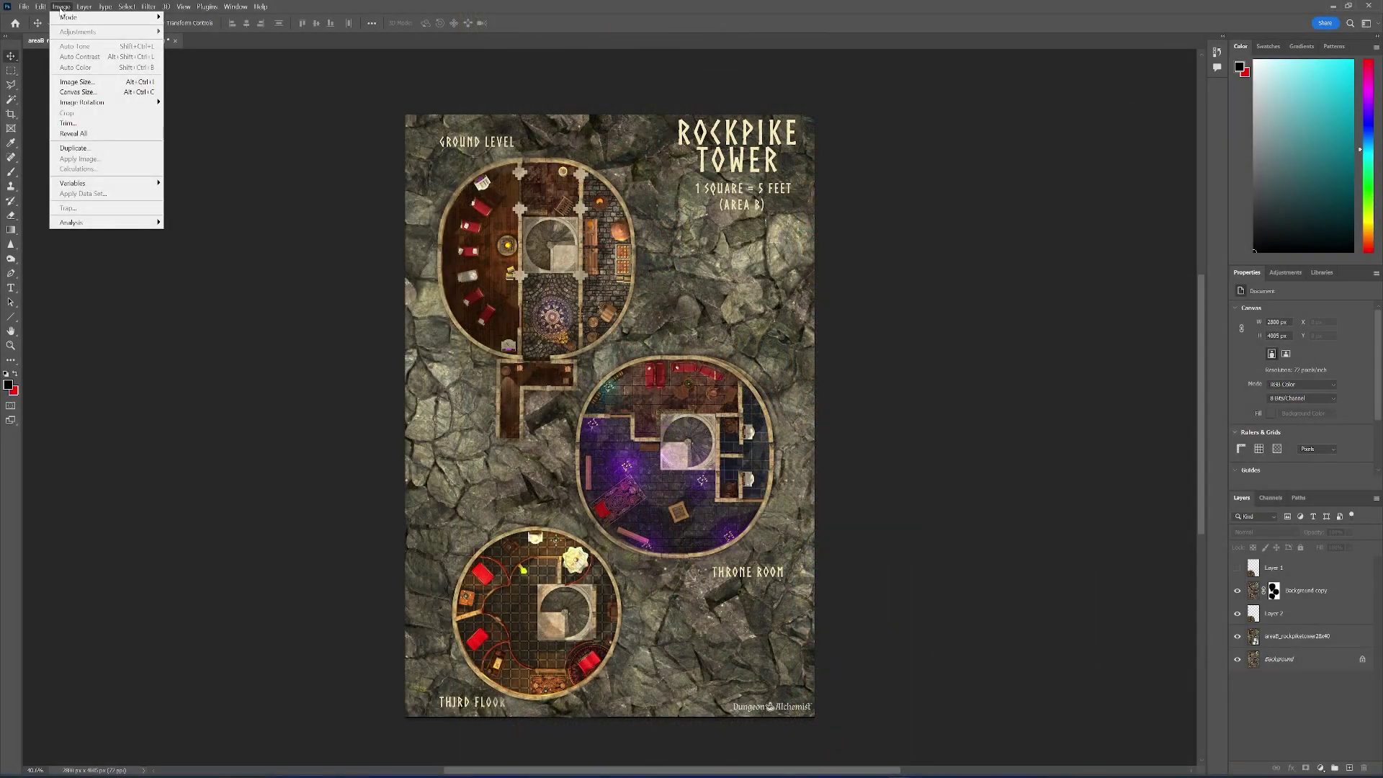
# Step: Resize the map to 2800 × 4005 px by entering Width 2800 with proportions linked
pyautogui.click(76, 82)
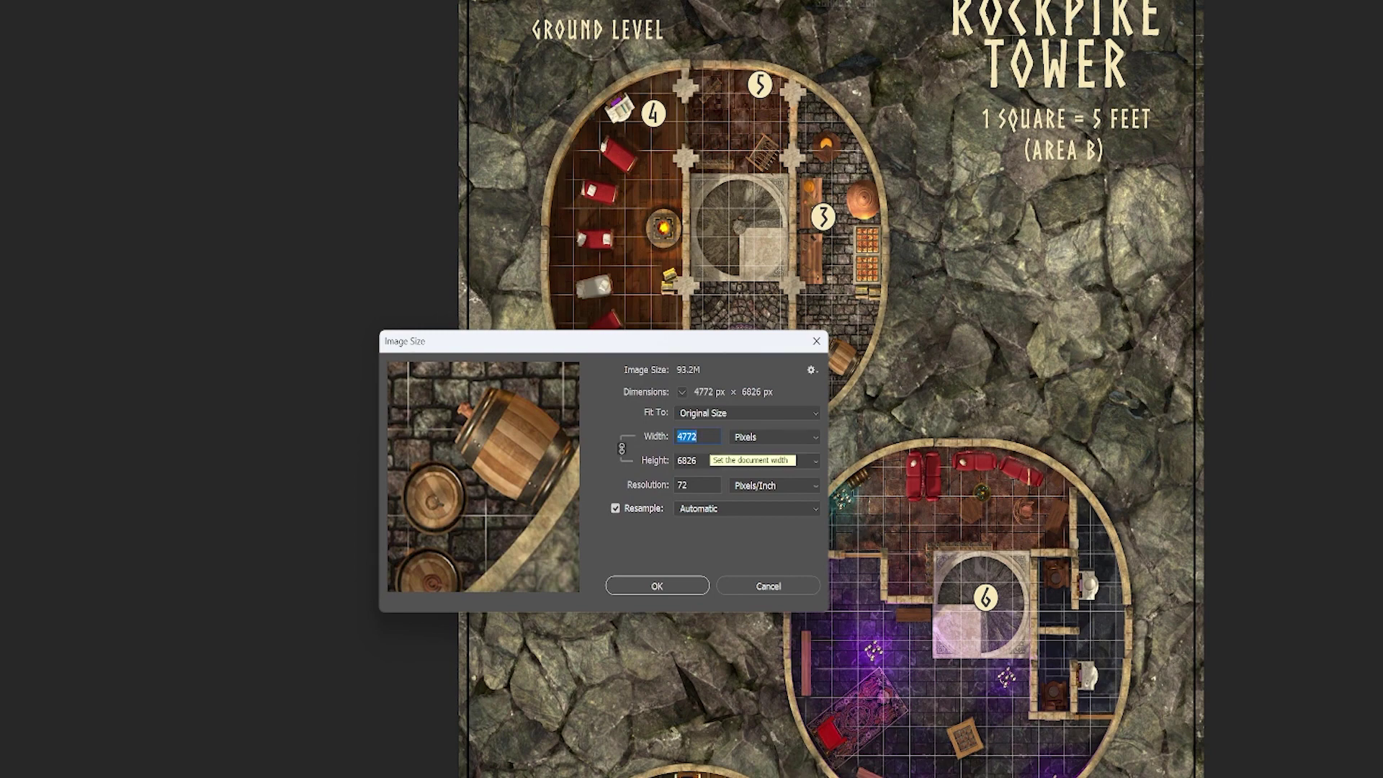
pyautogui.write('2')
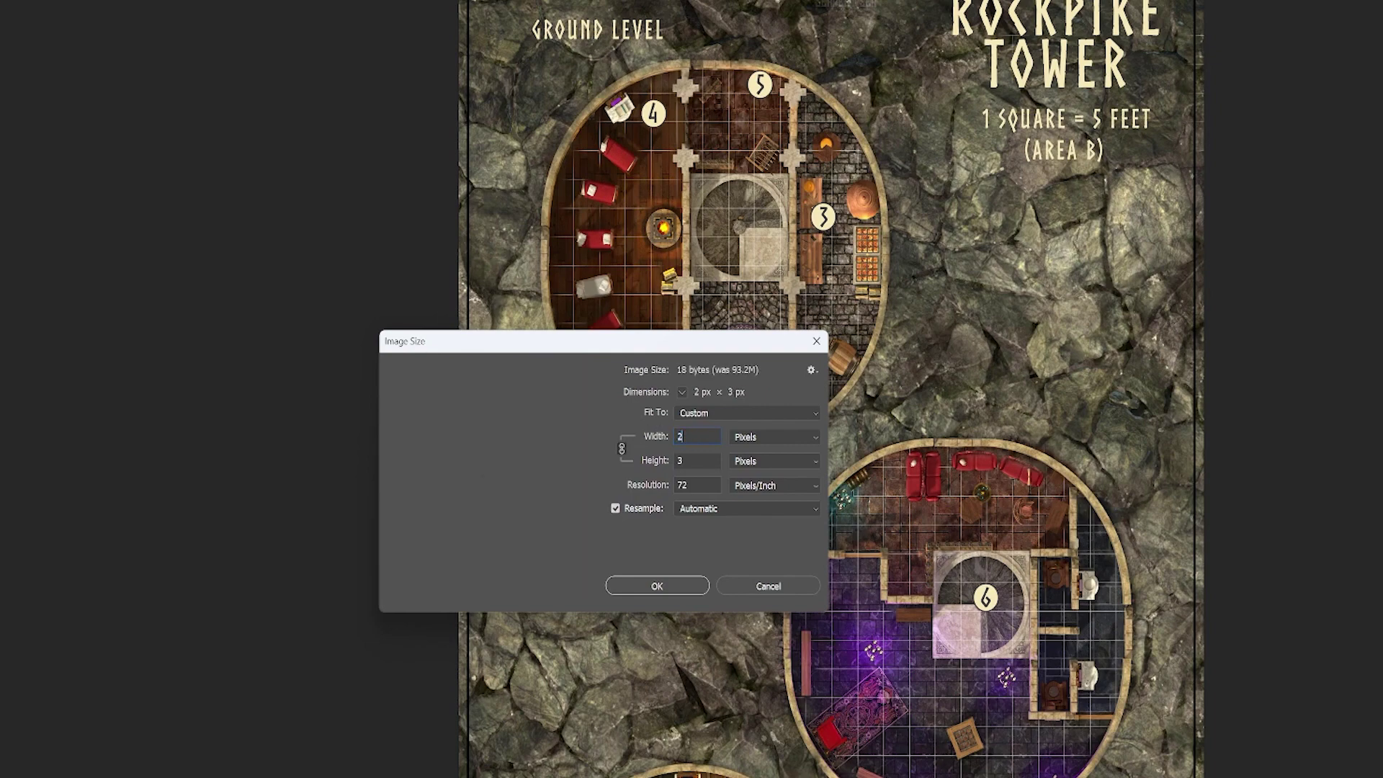
pyautogui.write('800')
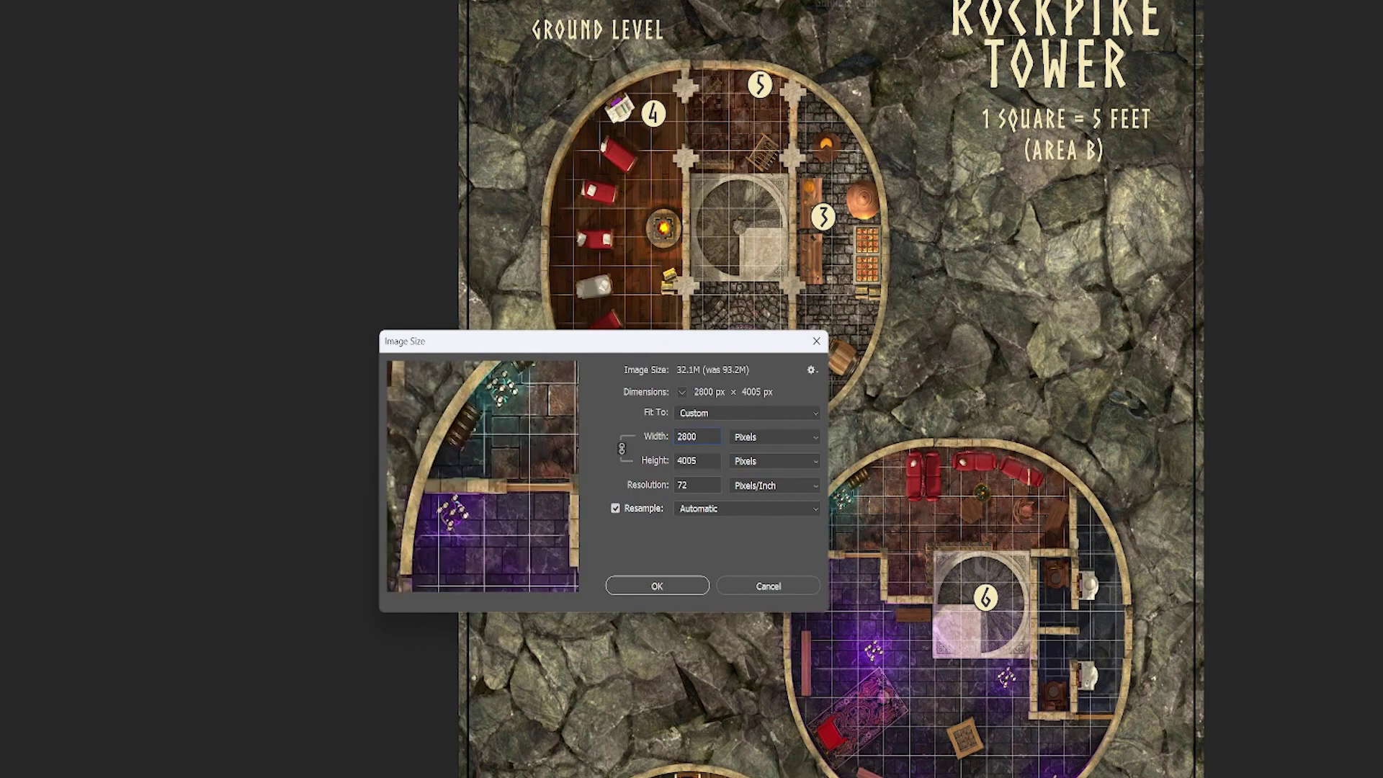
pyautogui.click(668, 592)
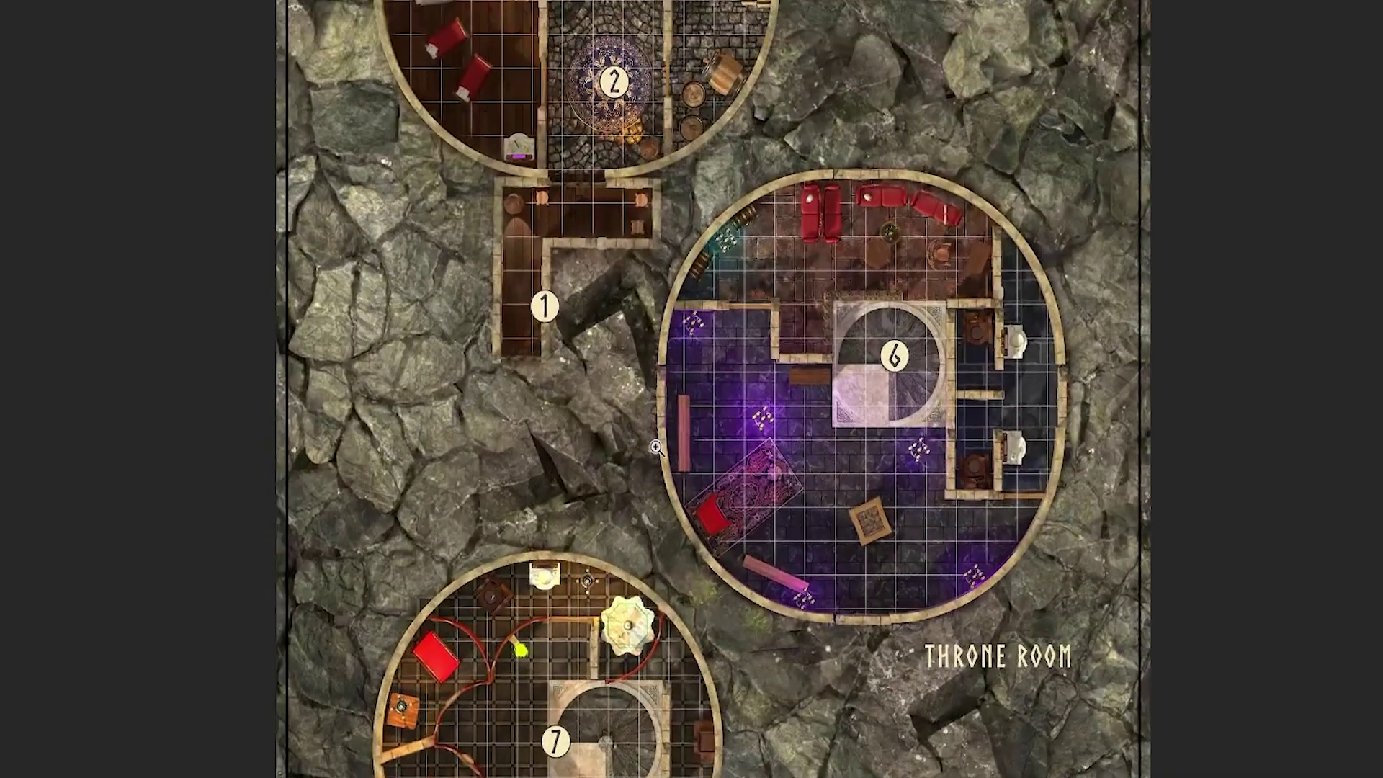
# Step: Show the grid overlay across the resized map
pyautogui.scroll(5, 656, 447)
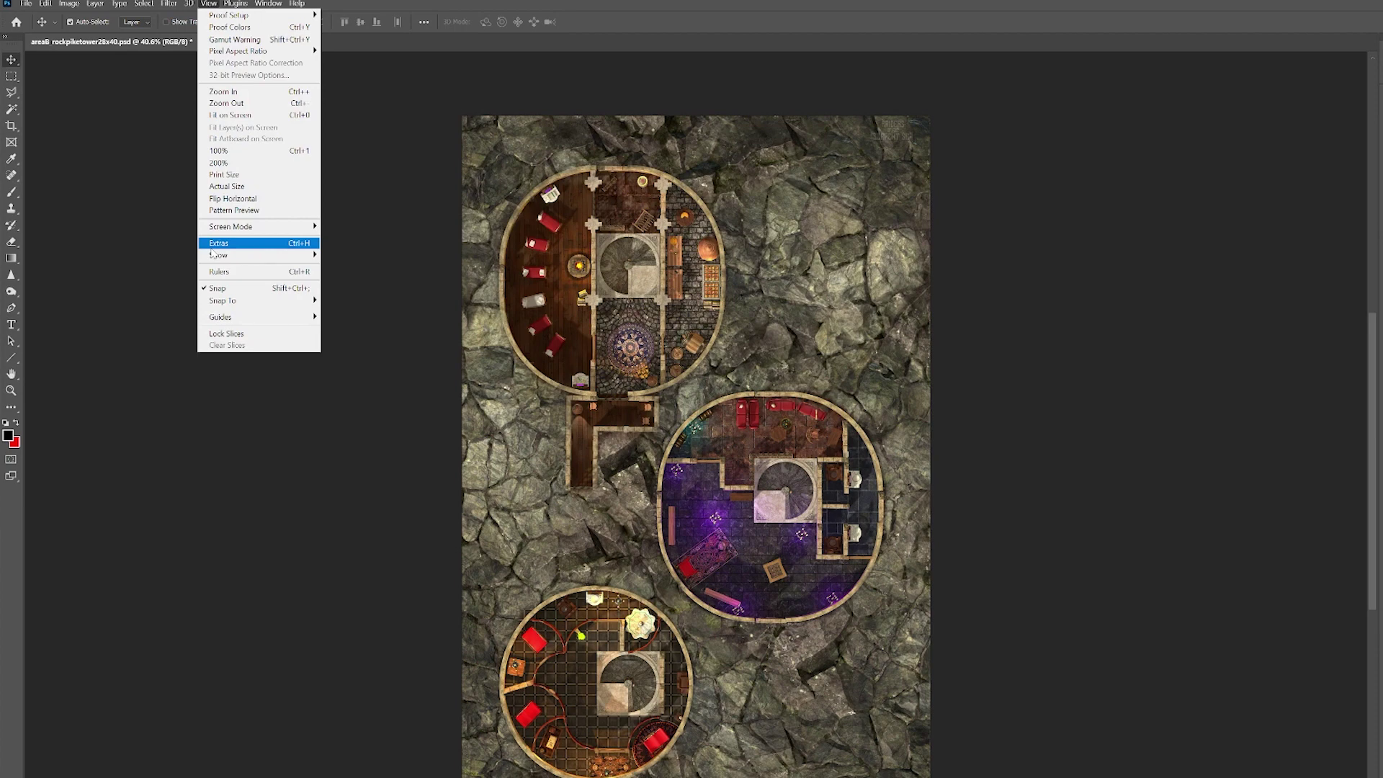
pyautogui.click(218, 243)
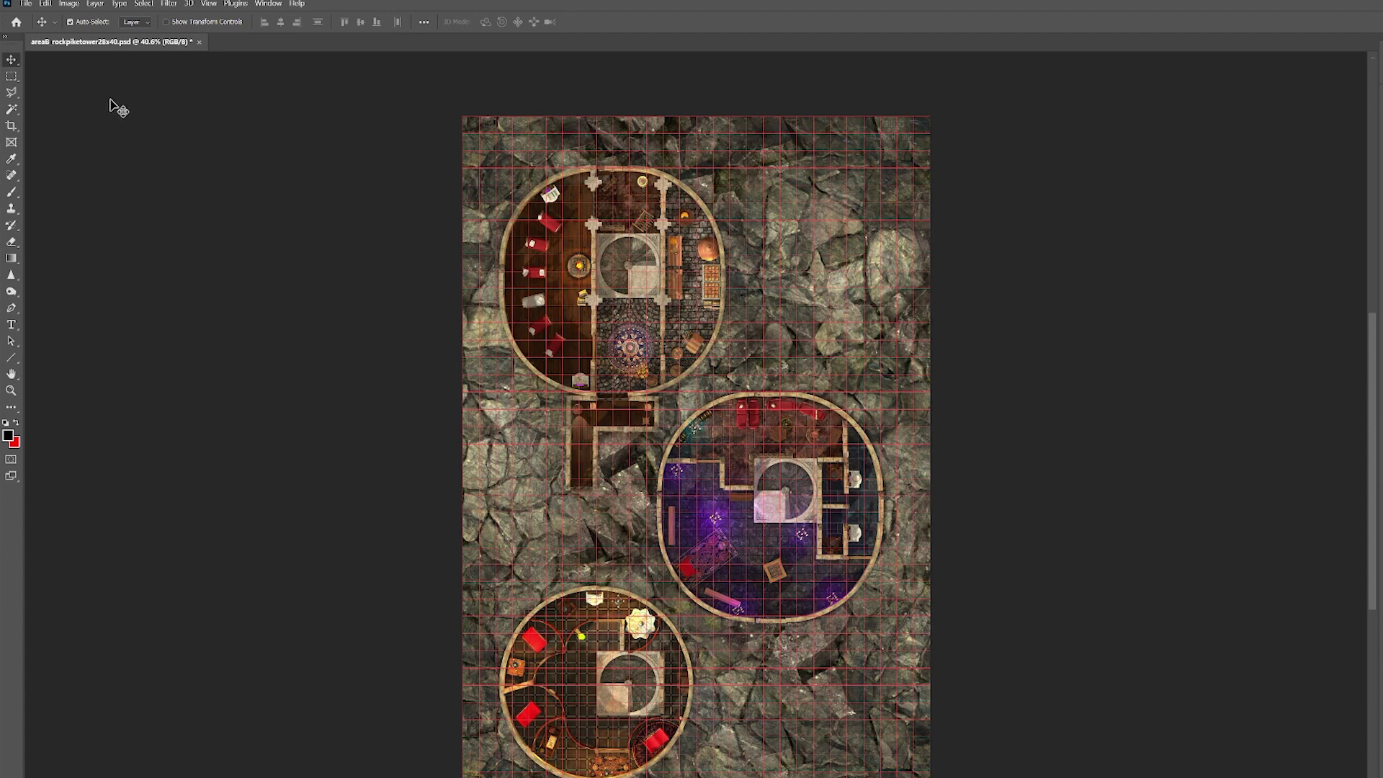
pyautogui.click(45, 4)
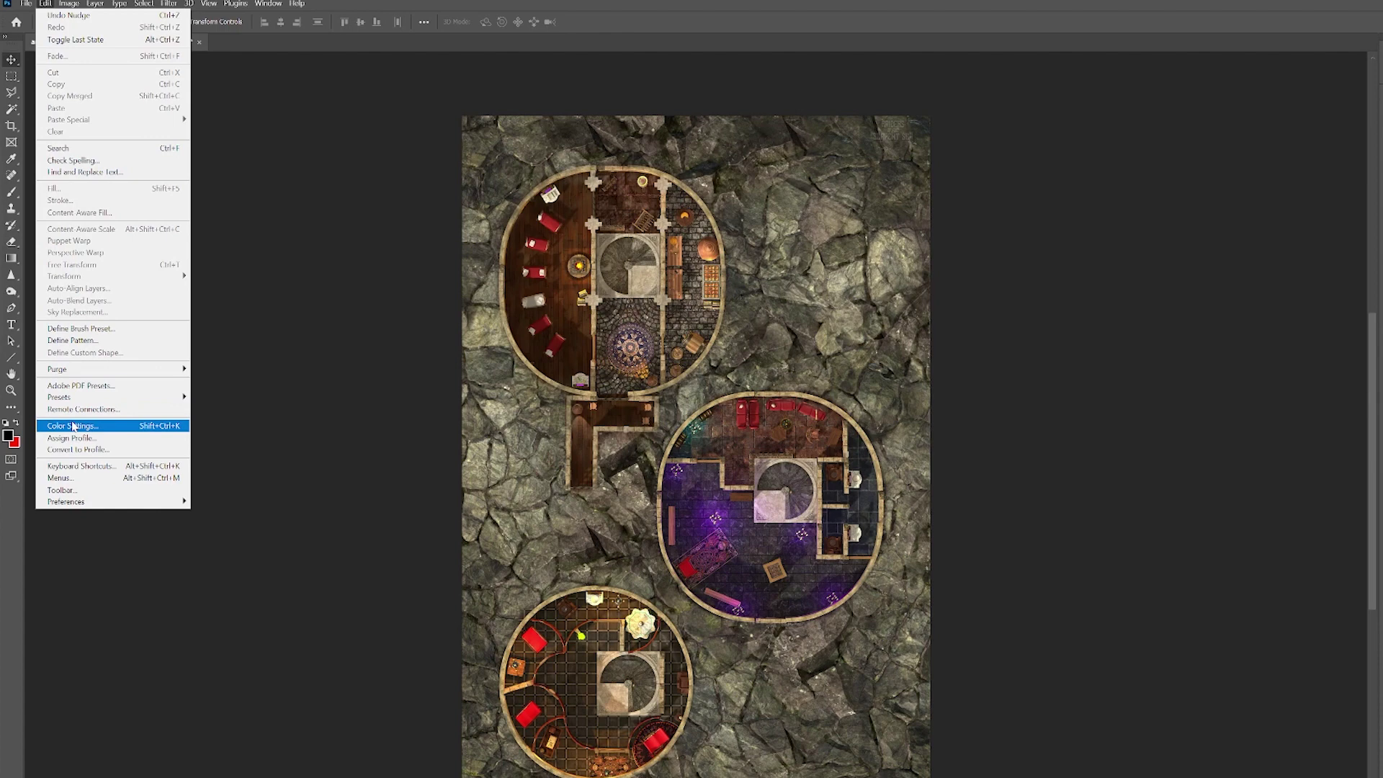
pyautogui.moveTo(108, 501)
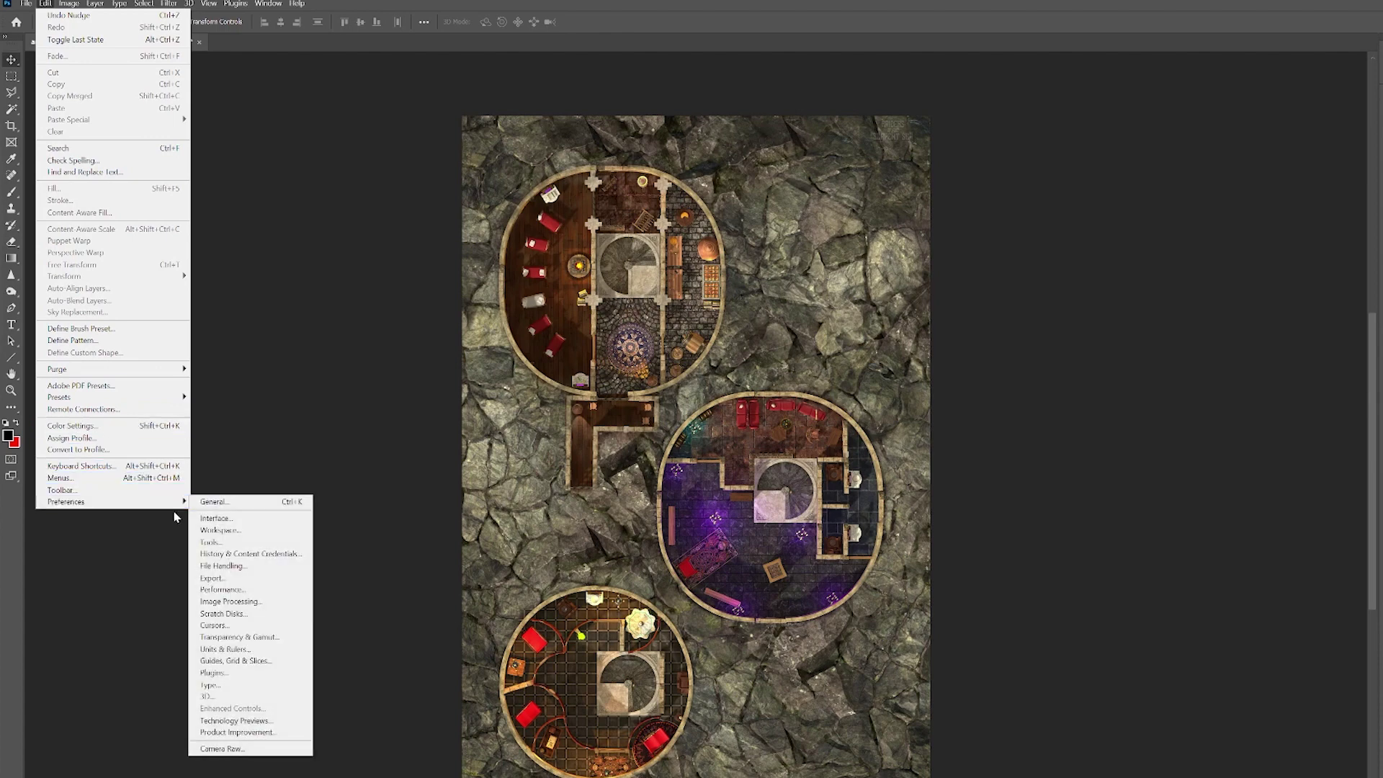
# Step: Set the grid preferences to a gridline every 100 pixels with 1 subdivision
pyautogui.click(264, 662)
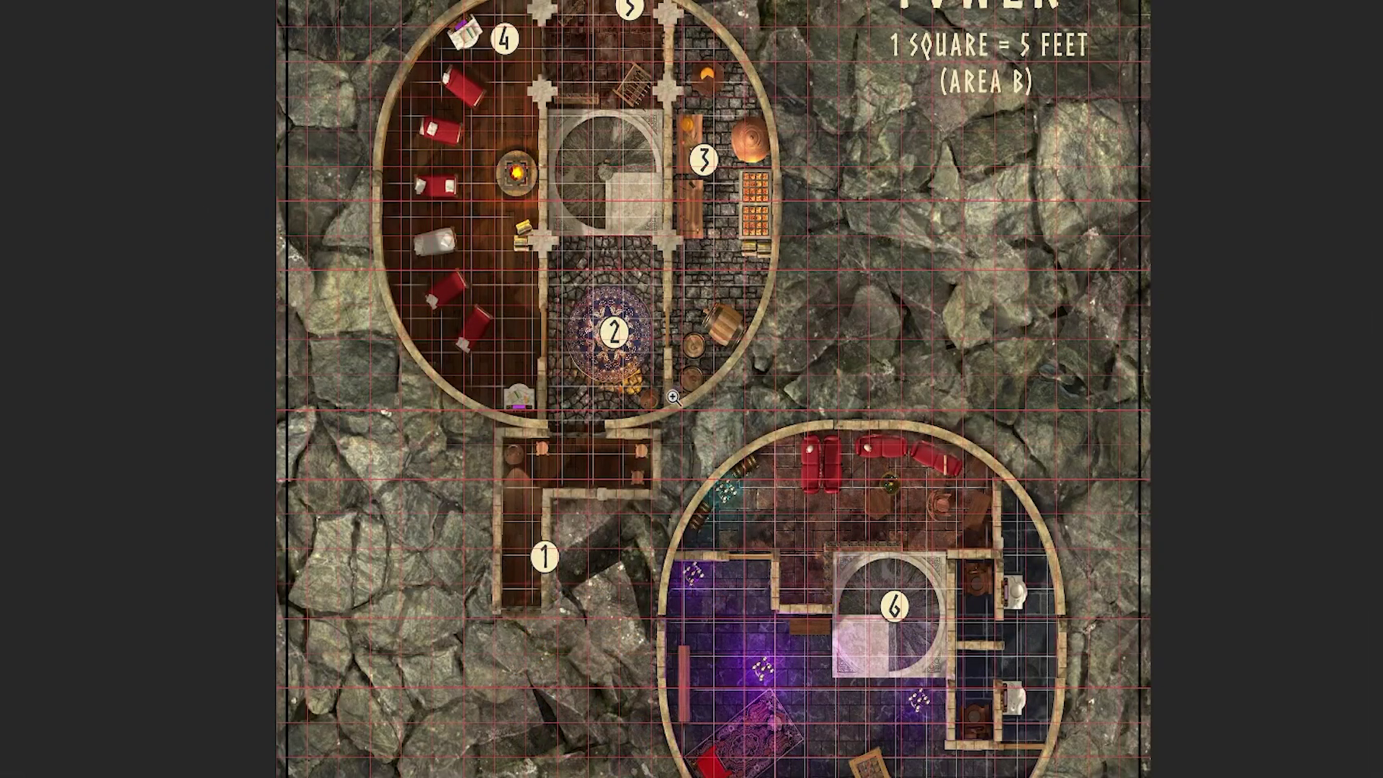
# Step: Zoom in on the ground floor around rooms 4 and 5 to compare its squares with the grid
pyautogui.scroll(3, 613, 377)
pyautogui.scroll(3, 613, 377)
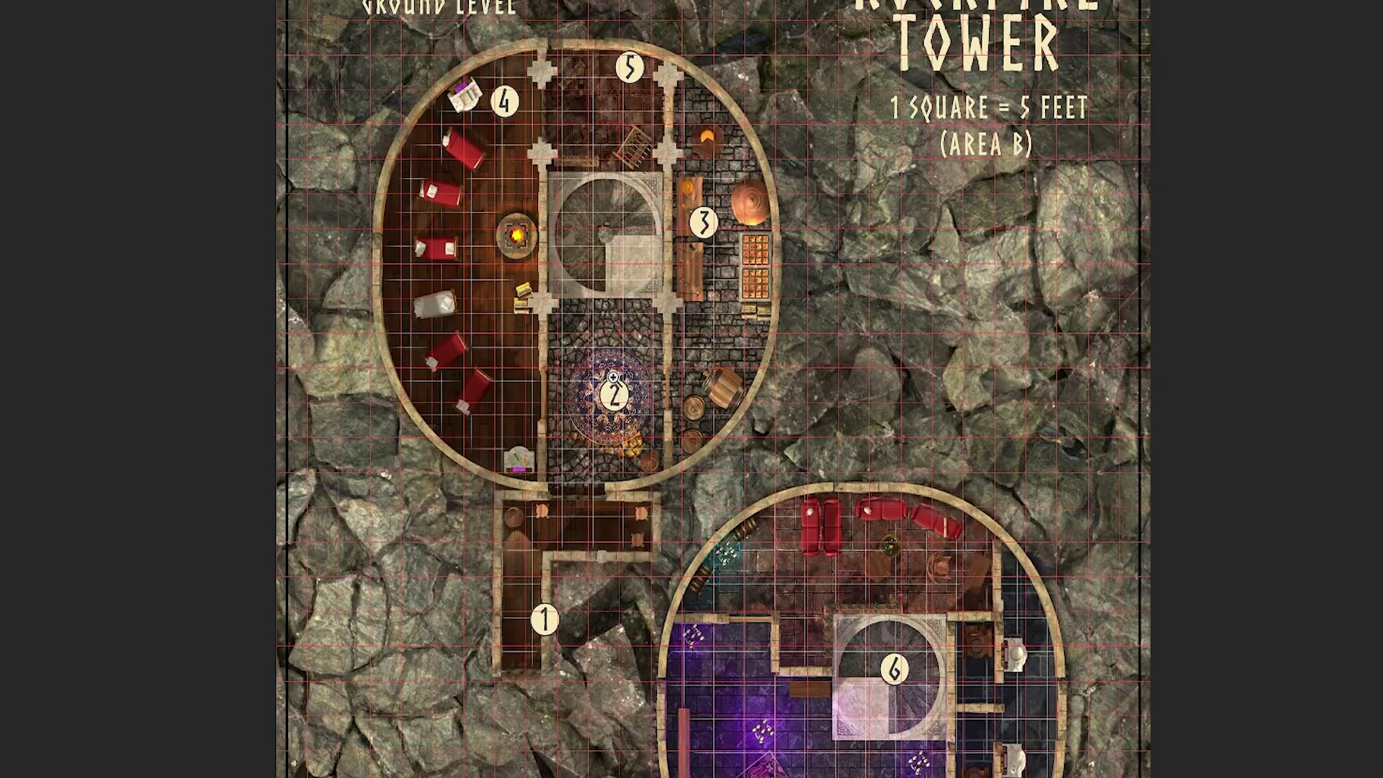
pyautogui.click(537, 110)
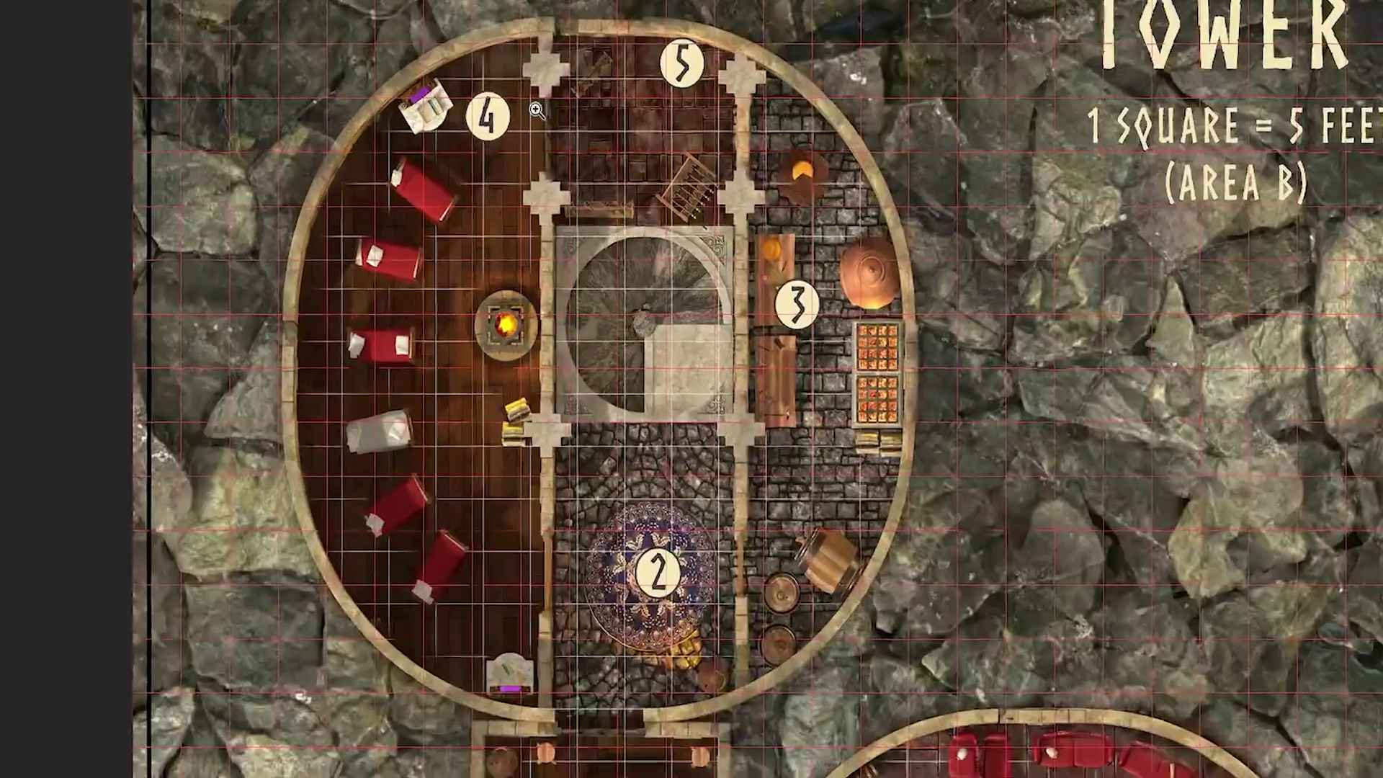
pyautogui.click(536, 110)
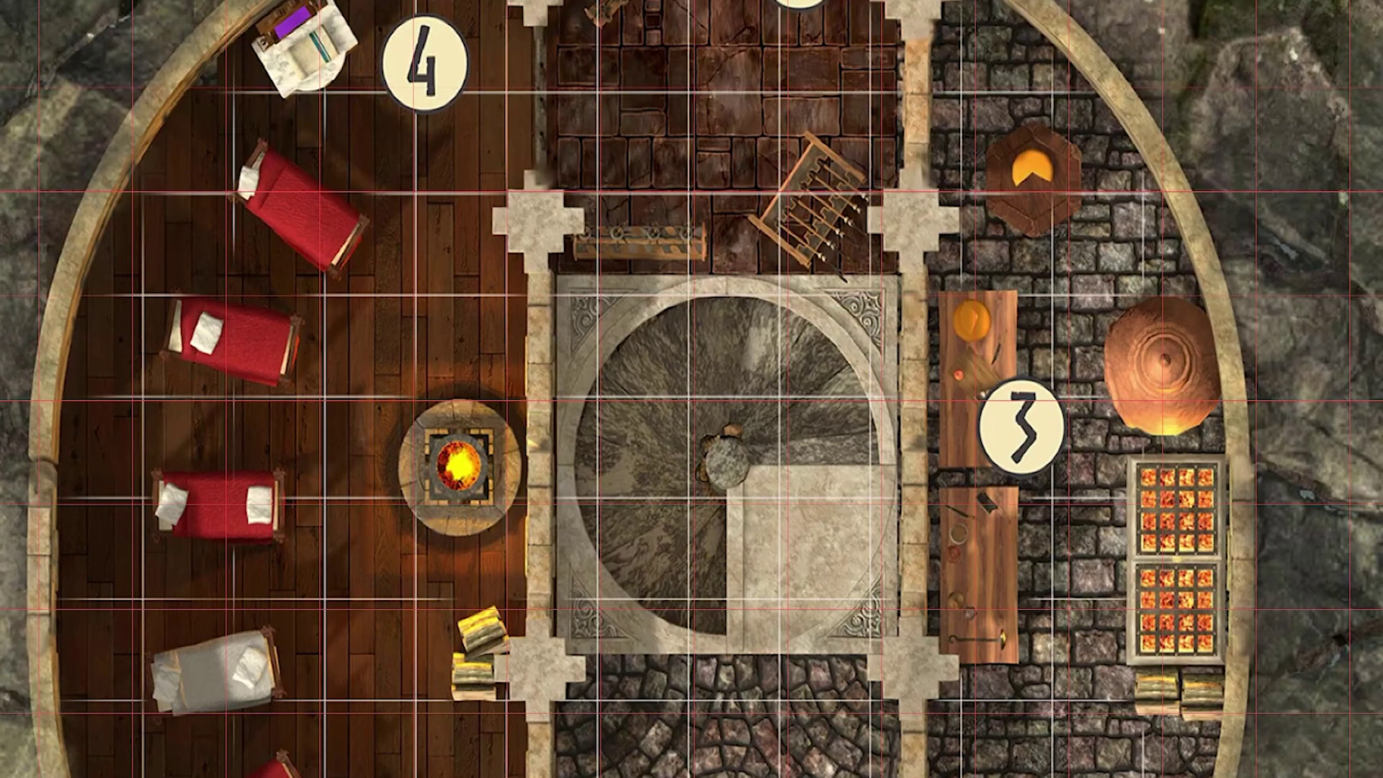
pyautogui.hotkey('alt', 'v')
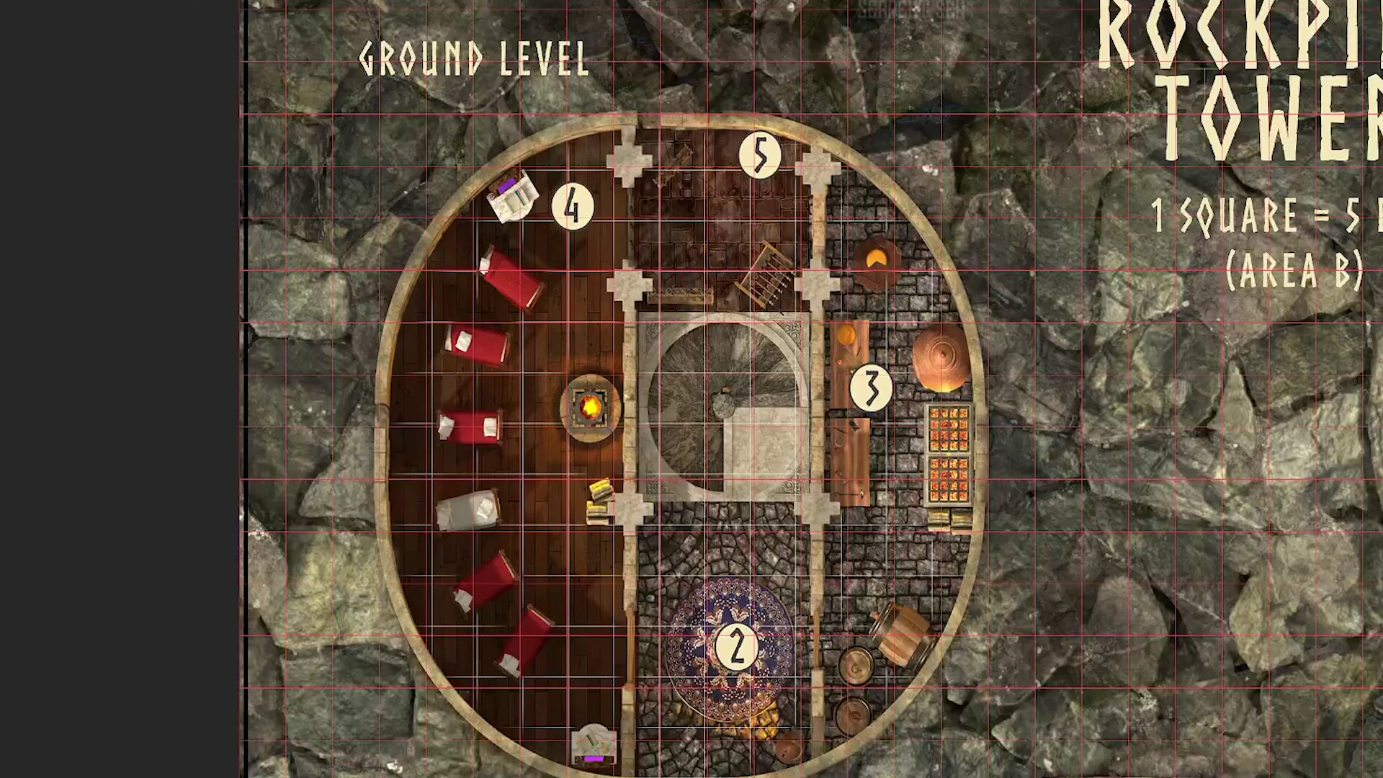
pyautogui.hotkey('alt', 'e')
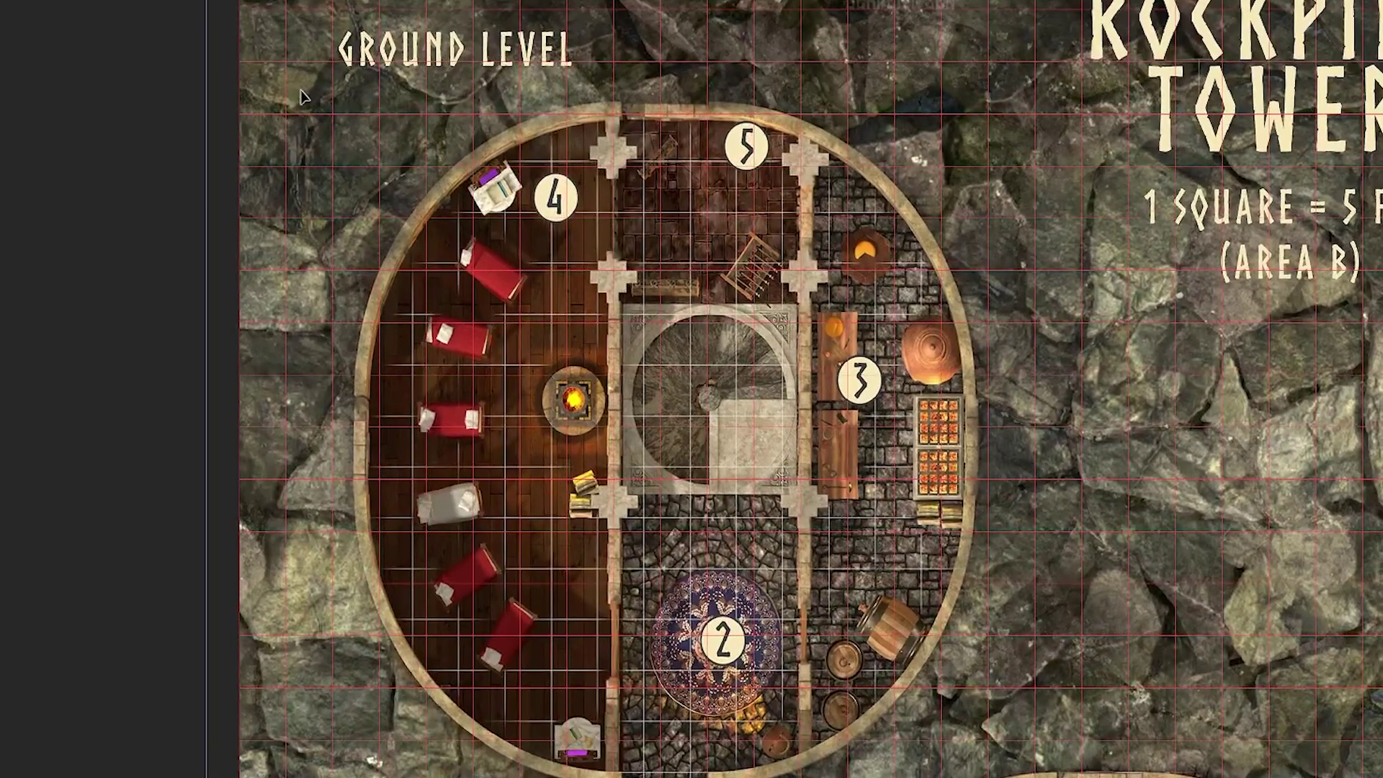
# Step: Shift the map 69 px right and 39 px down so its squares align with the grid
pyautogui.moveTo(284, 81); pyautogui.dragTo(333, 110)
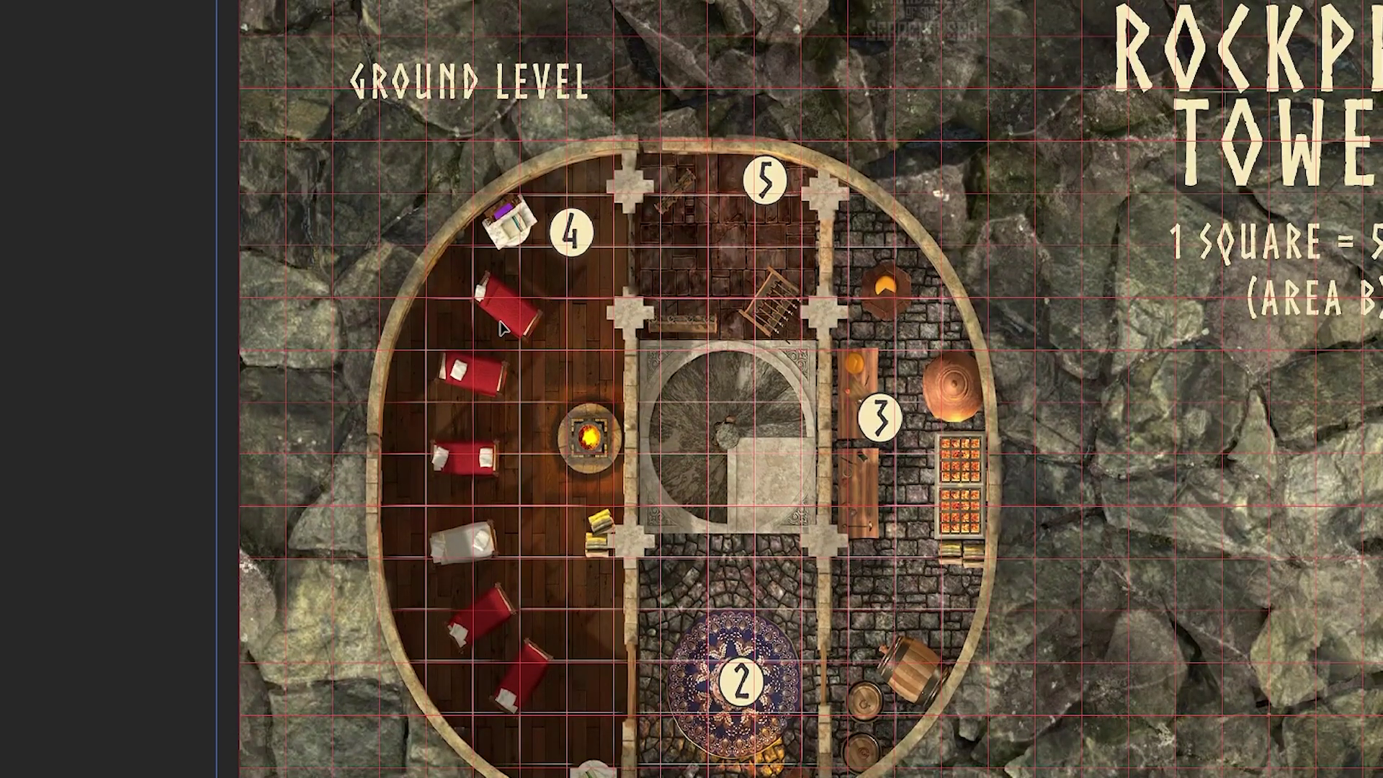
pyautogui.scroll(-1, 724, 394)
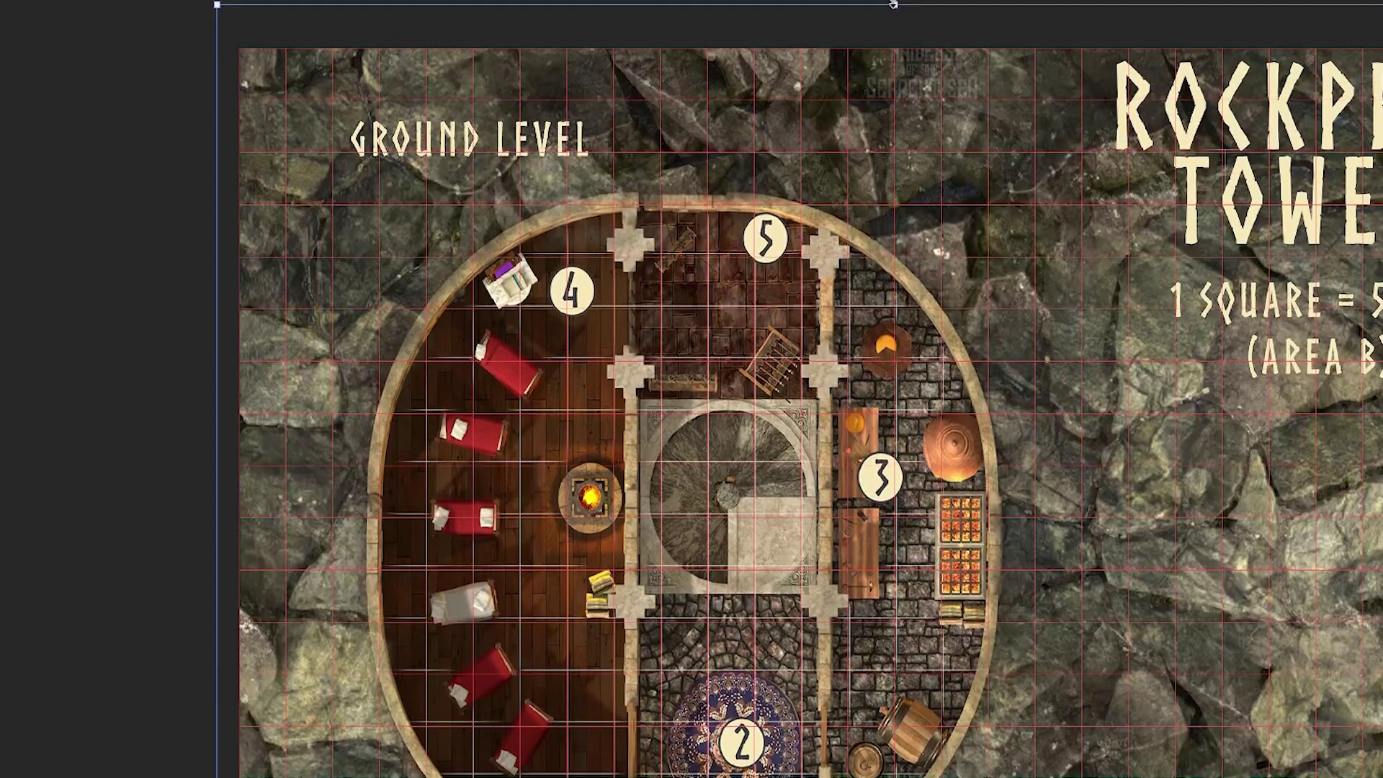
# Step: Check the third floor against the grid and commit the map layer's transform
pyautogui.scroll(-1, 852, 267)
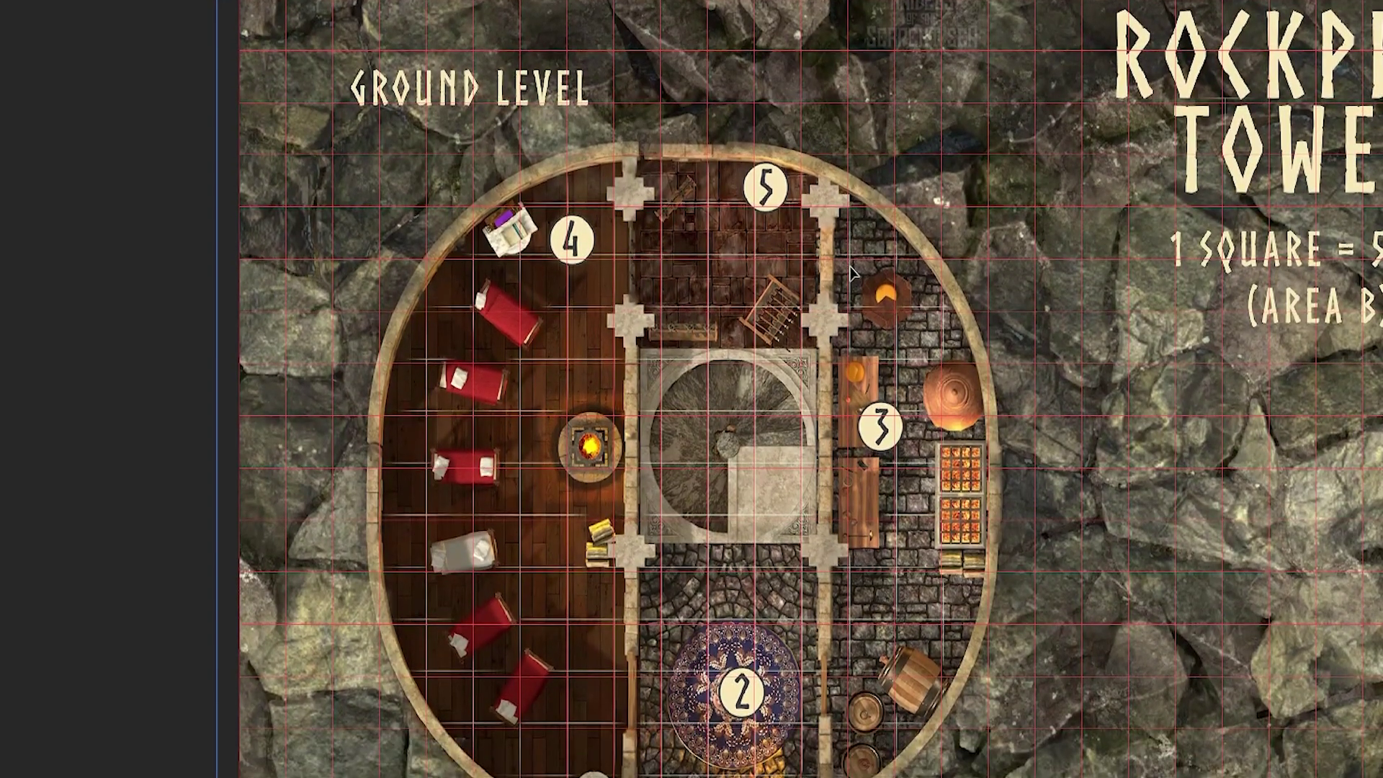
pyautogui.scroll(-2, 859, 265)
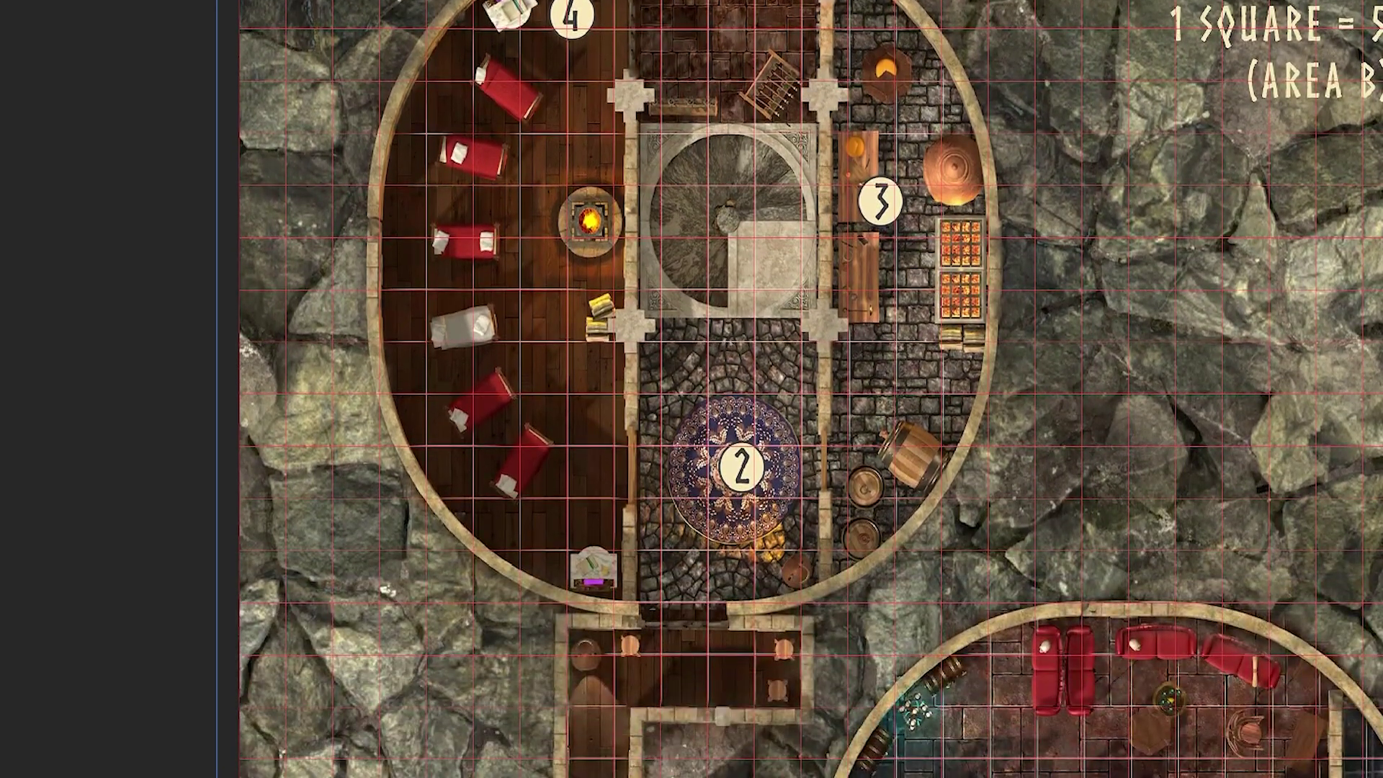
pyautogui.scroll(-5, 810, 388)
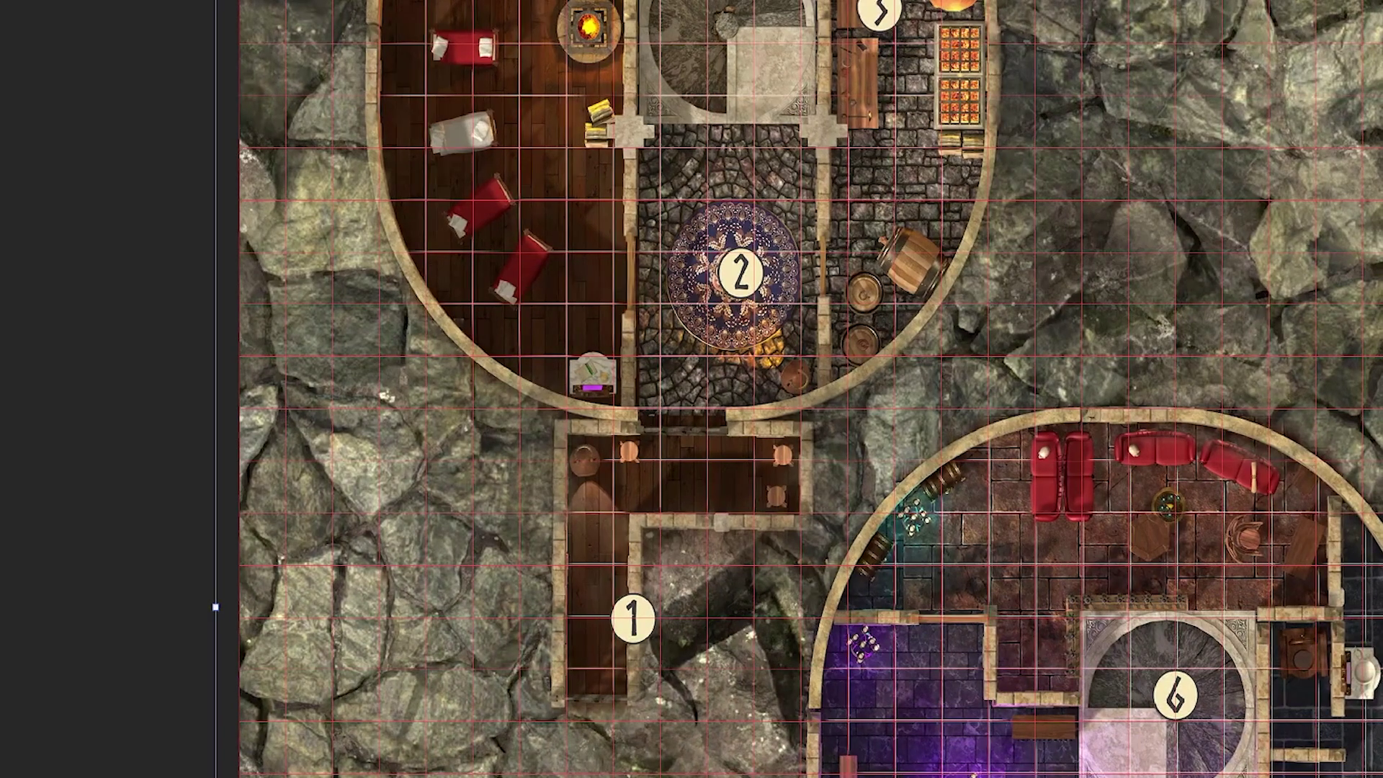
pyautogui.scroll(-1, 810, 389)
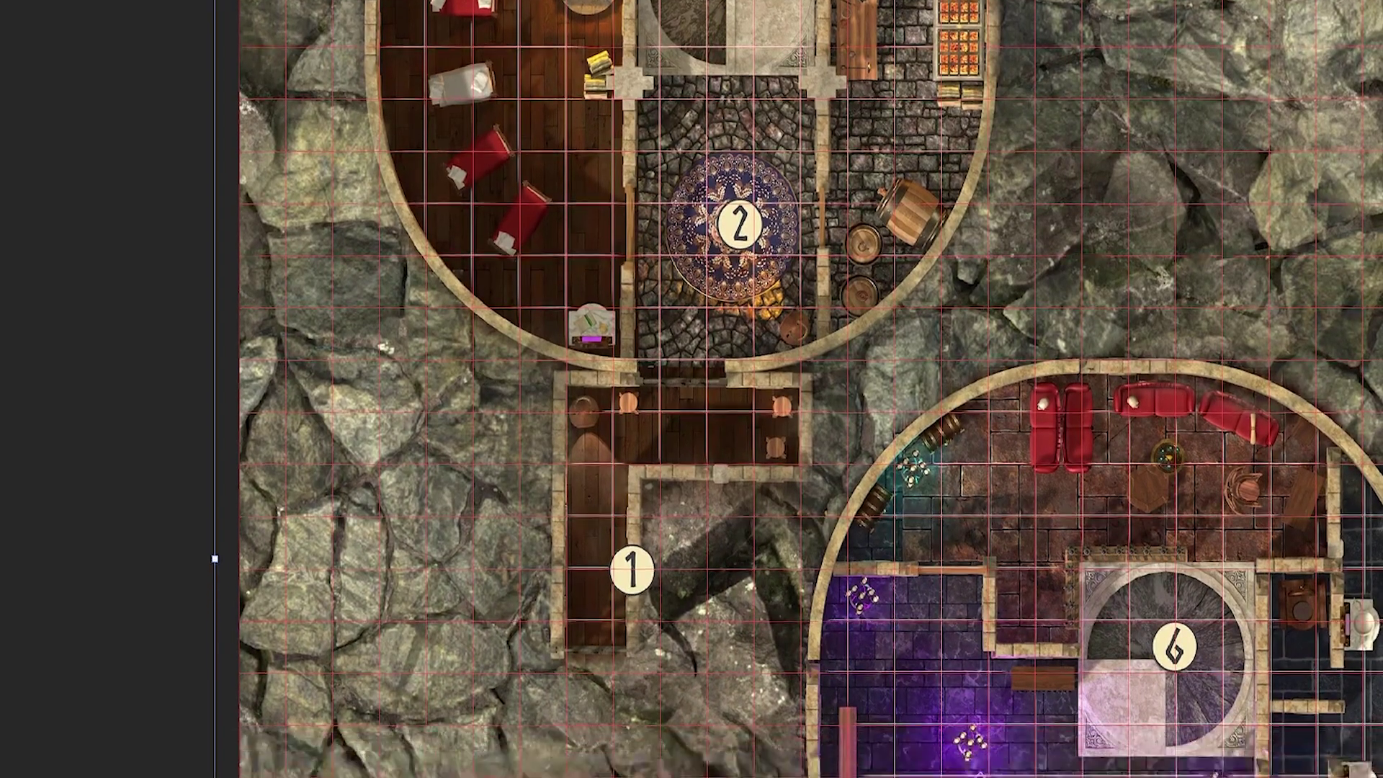
pyautogui.scroll(-4, 810, 389)
pyautogui.scroll(-6, 810, 389)
pyautogui.scroll(1, 810, 389)
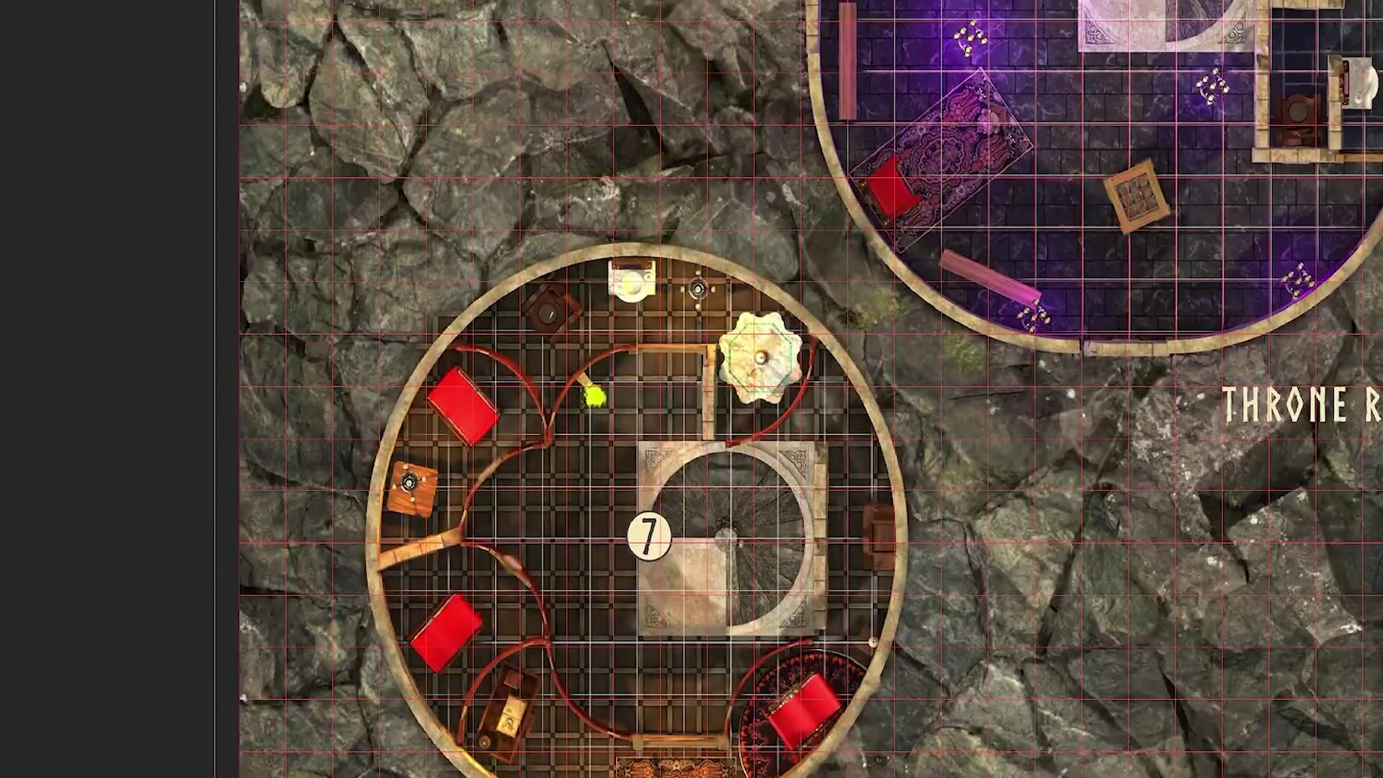
pyautogui.scroll(4, 811, 389)
pyautogui.scroll(5, 810, 389)
pyautogui.scroll(3, 810, 389)
pyautogui.scroll(3, 810, 389)
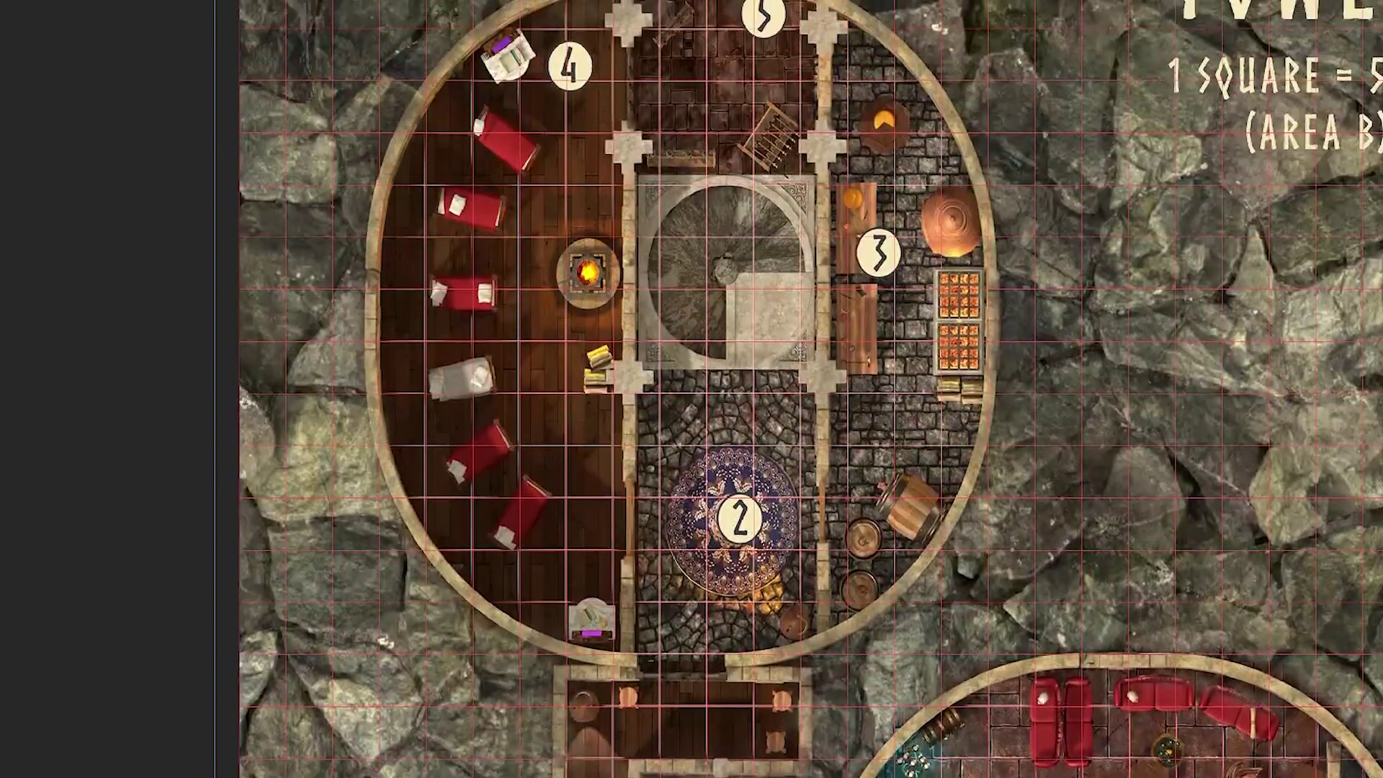
pyautogui.scroll(-5, 810, 389)
pyautogui.scroll(-5, 810, 389)
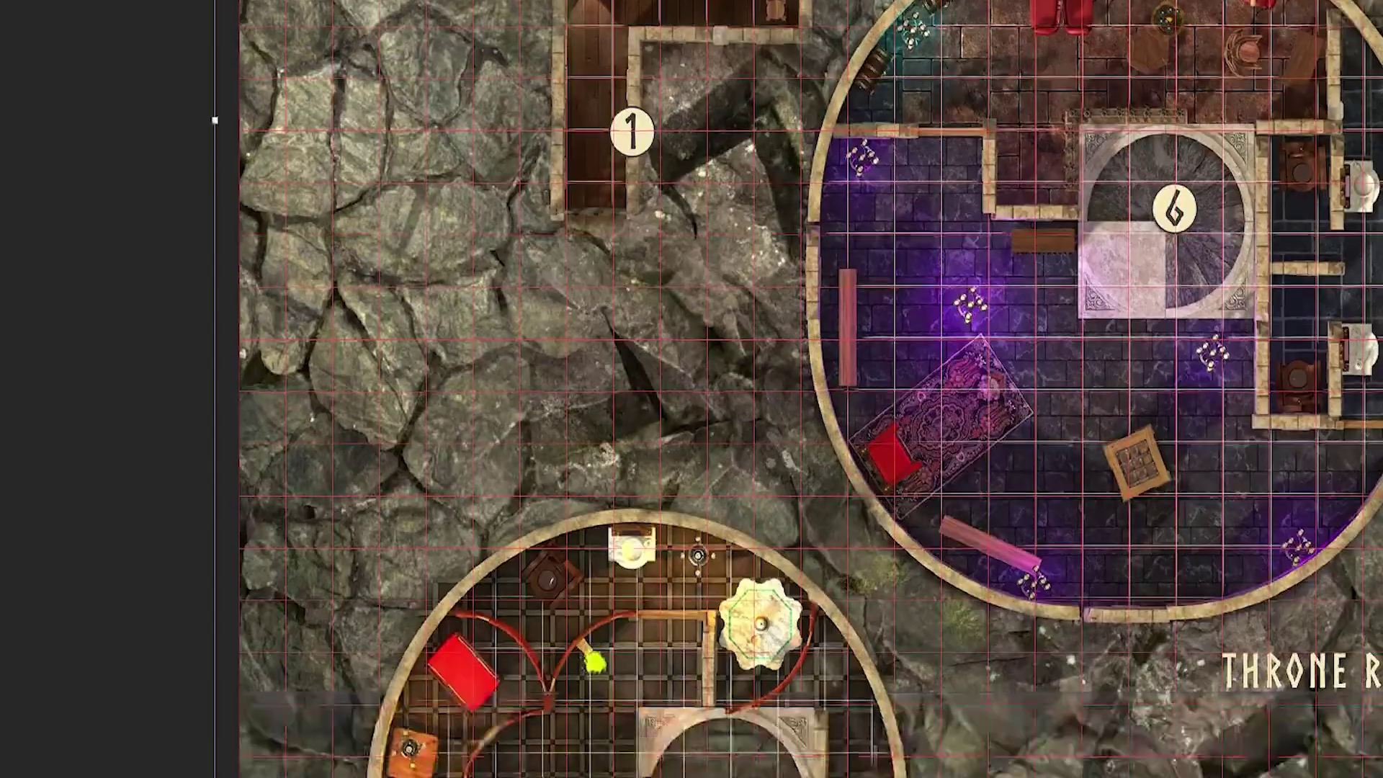
pyautogui.scroll(-1, 810, 389)
pyautogui.scroll(-3, 810, 389)
pyautogui.scroll(-1, 810, 389)
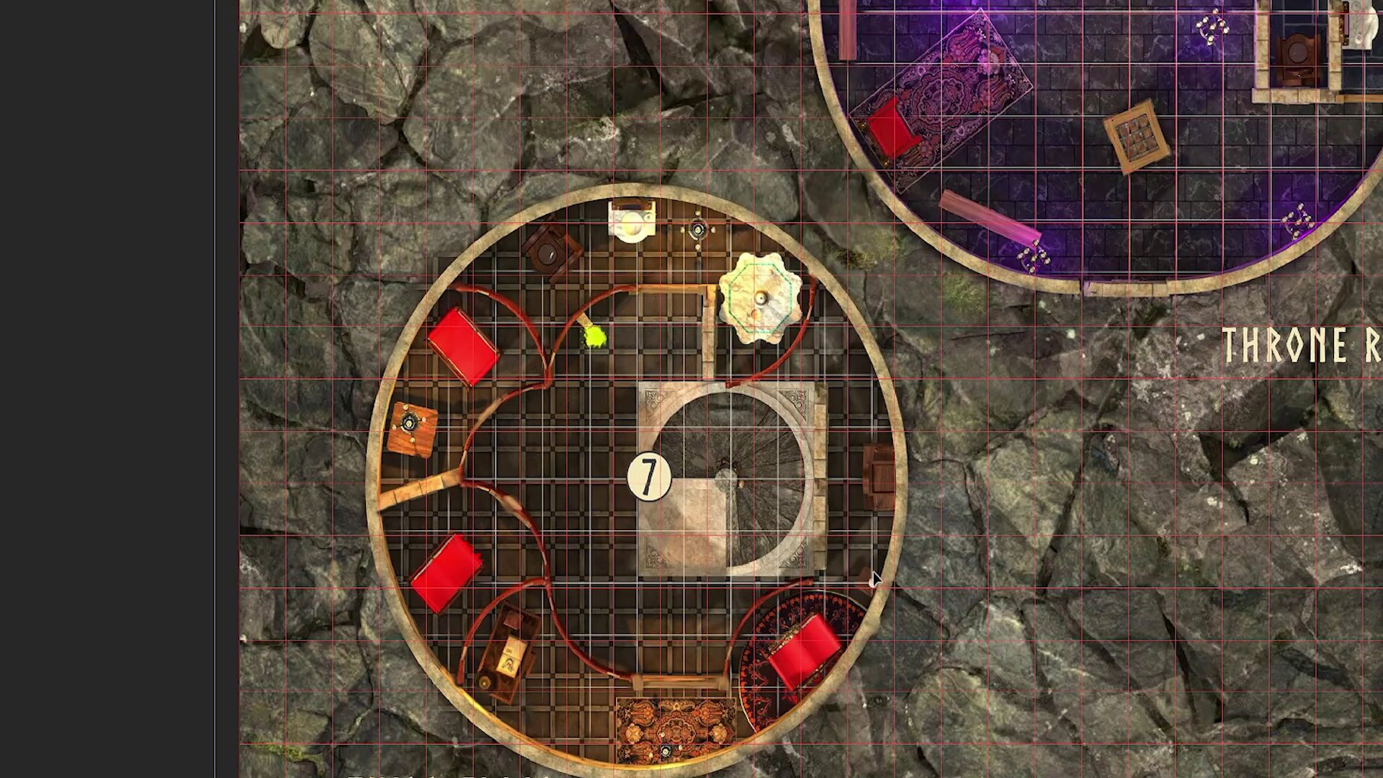
pyautogui.scroll(-2, 873, 569)
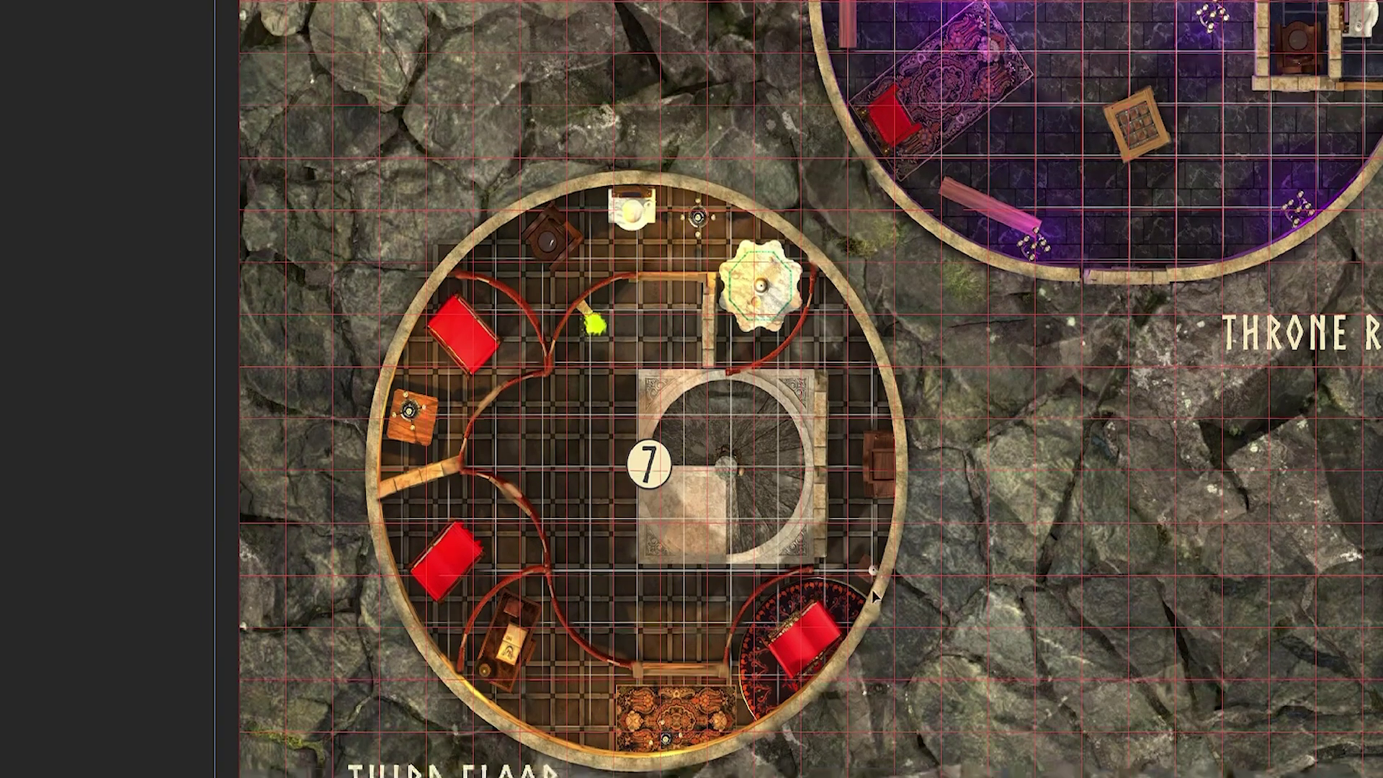
pyautogui.scroll(1, 872, 595)
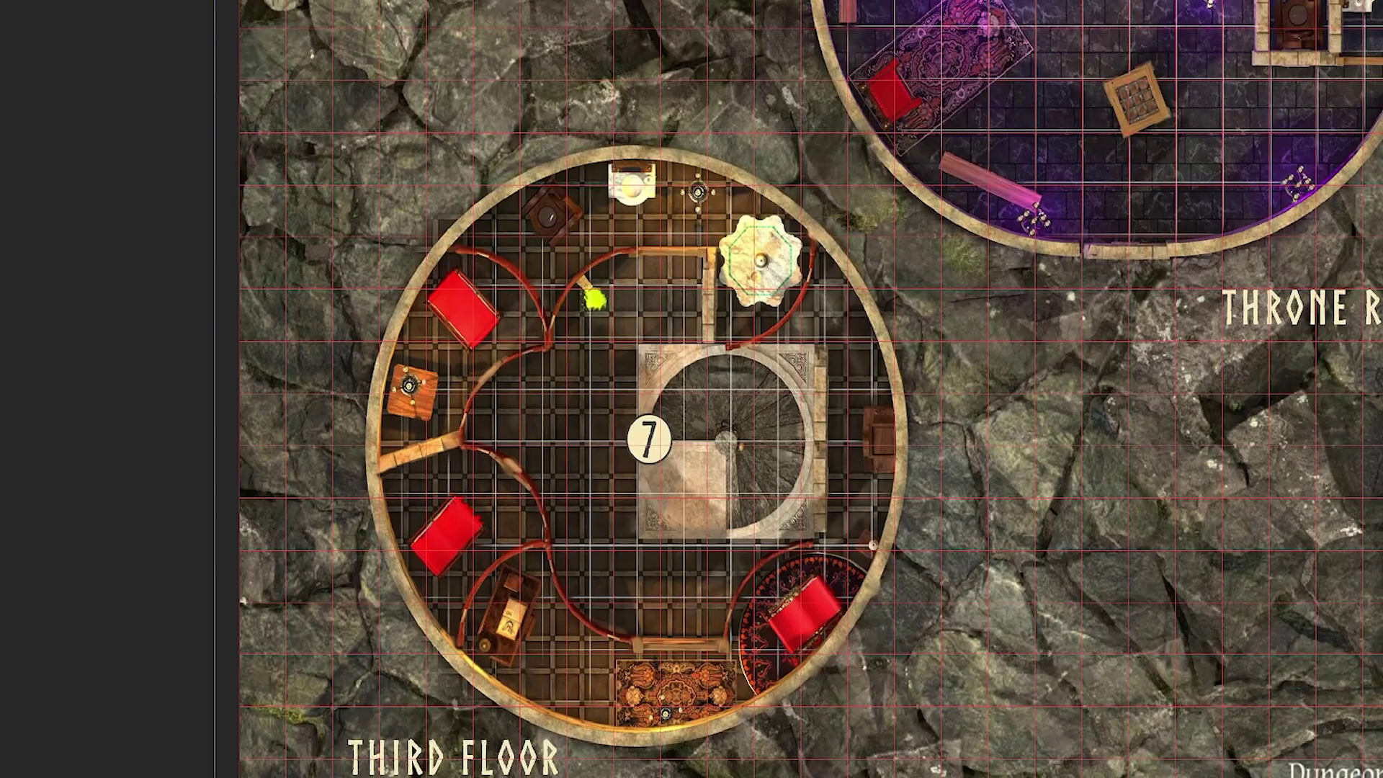
pyautogui.scroll(5, 810, 389)
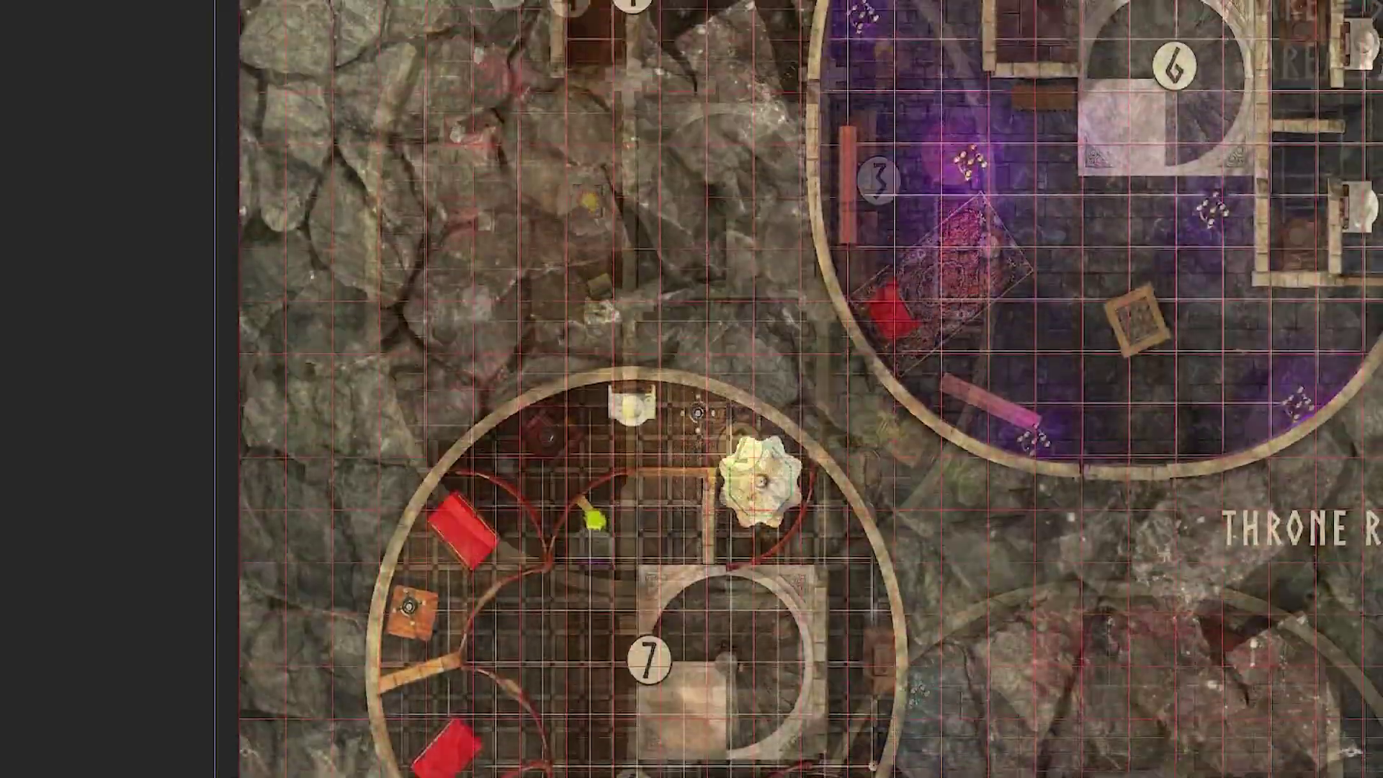
pyautogui.scroll(-4, 873, 439)
pyautogui.scroll(-2, 872, 439)
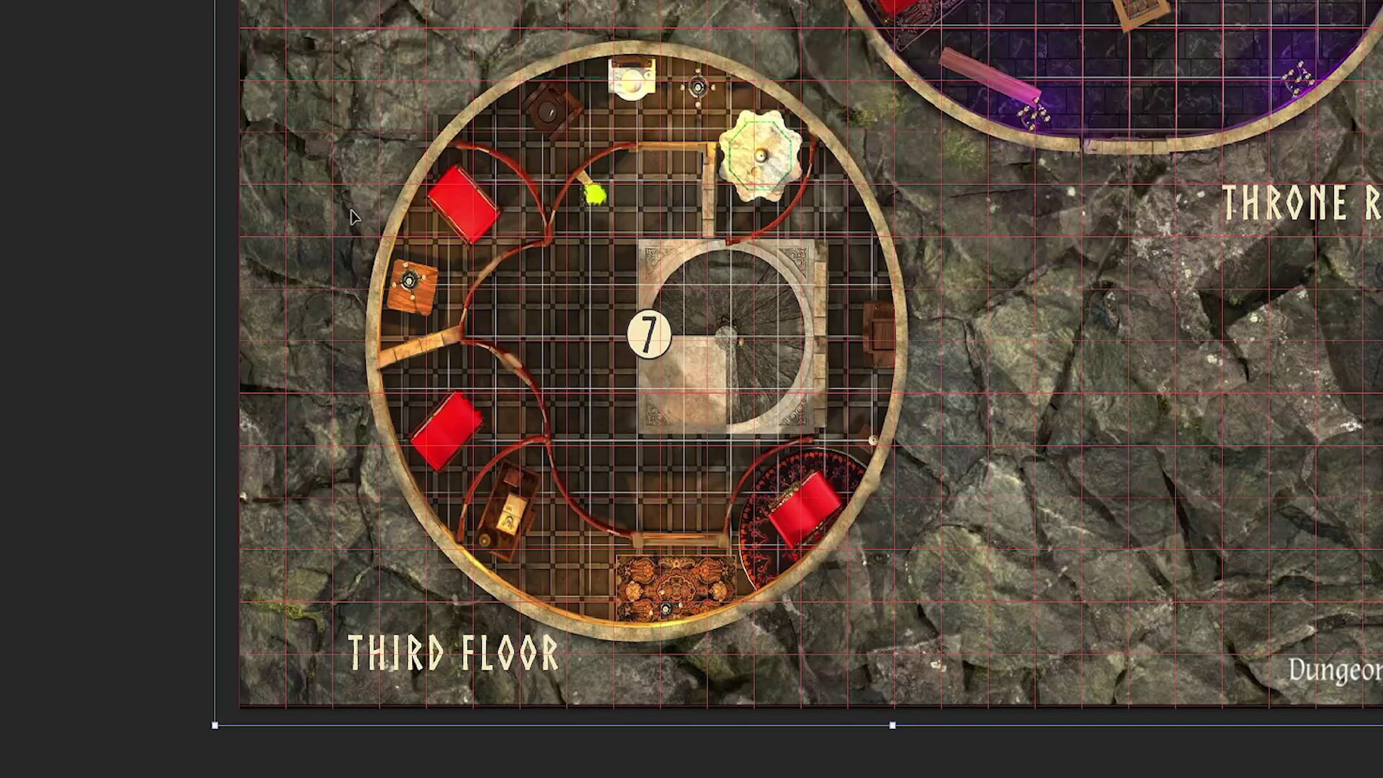
pyautogui.hotkey('ctrl', 'd')
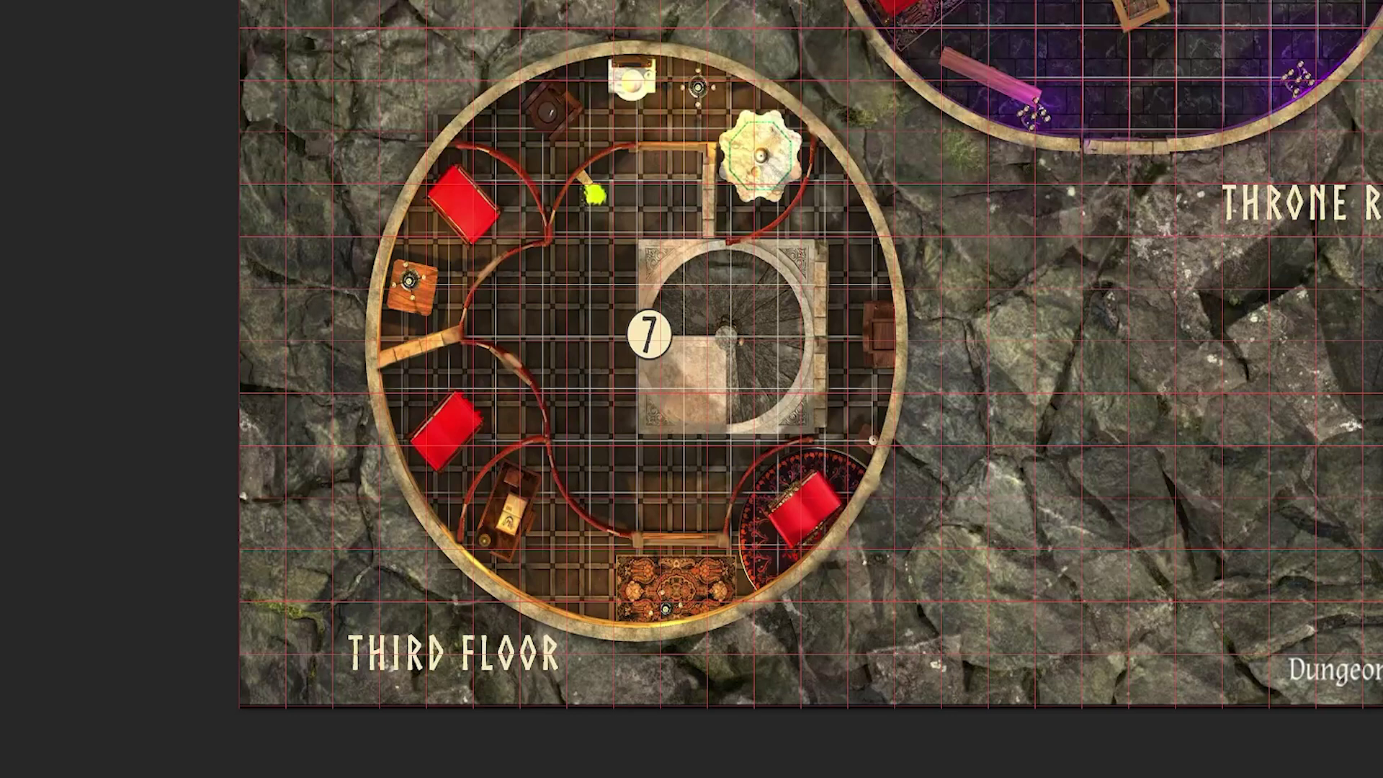
# Step: Outline the third-floor area with a polygonal selection
pyautogui.click(198, 106)
pyautogui.click(868, 101)
pyautogui.click(1045, 756)
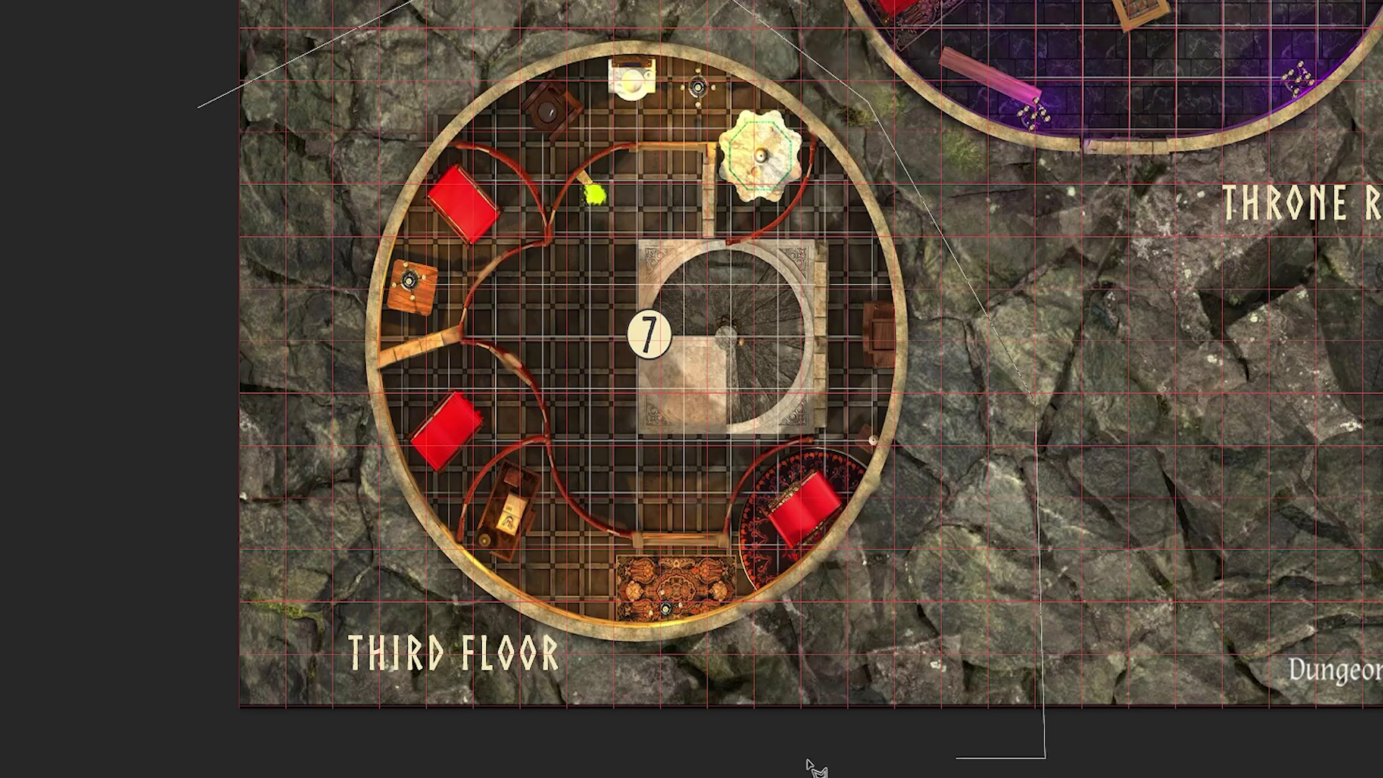
pyautogui.click(176, 732)
pyautogui.click(227, 585)
pyautogui.click(201, 114)
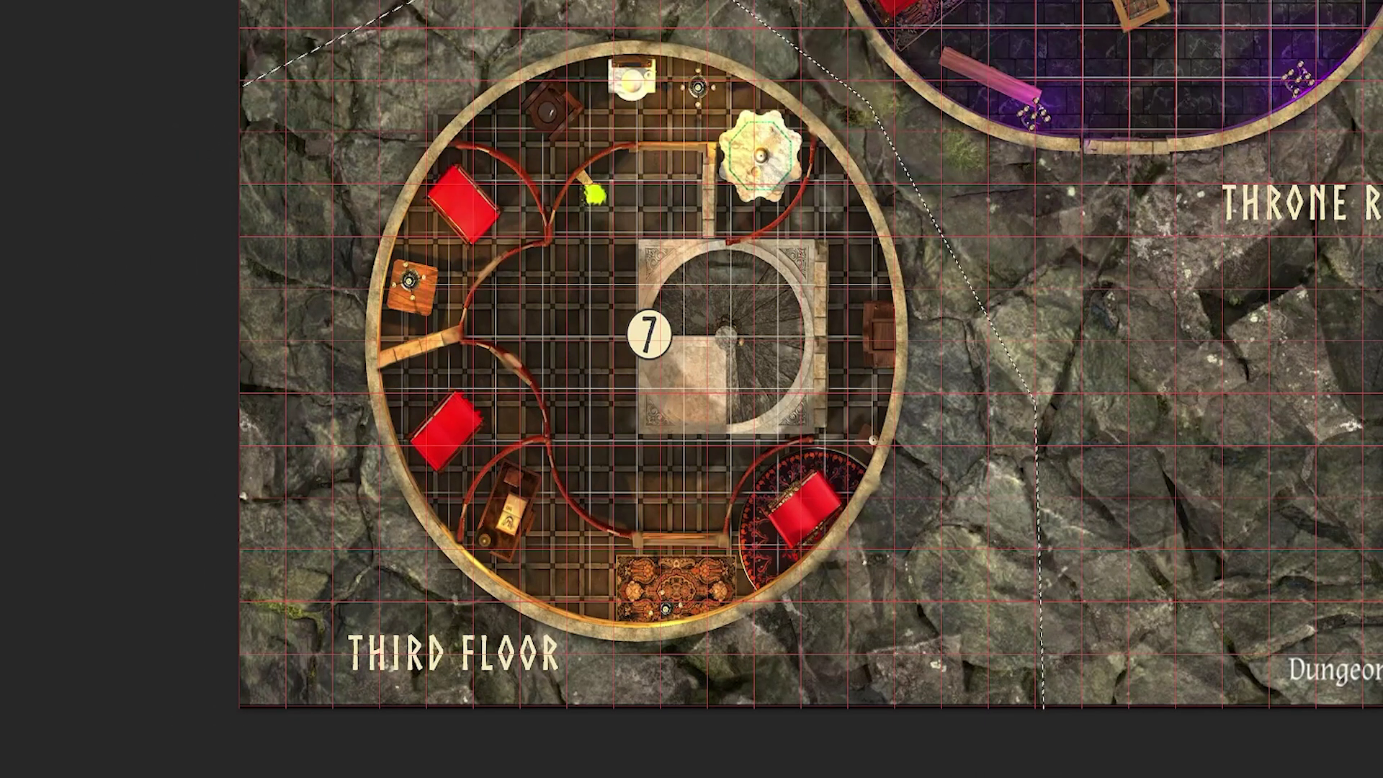
# Step: Copy the third-floor area, then enlarge and lower it until its tiles match the grid
pyautogui.hotkey('alt', 'e')
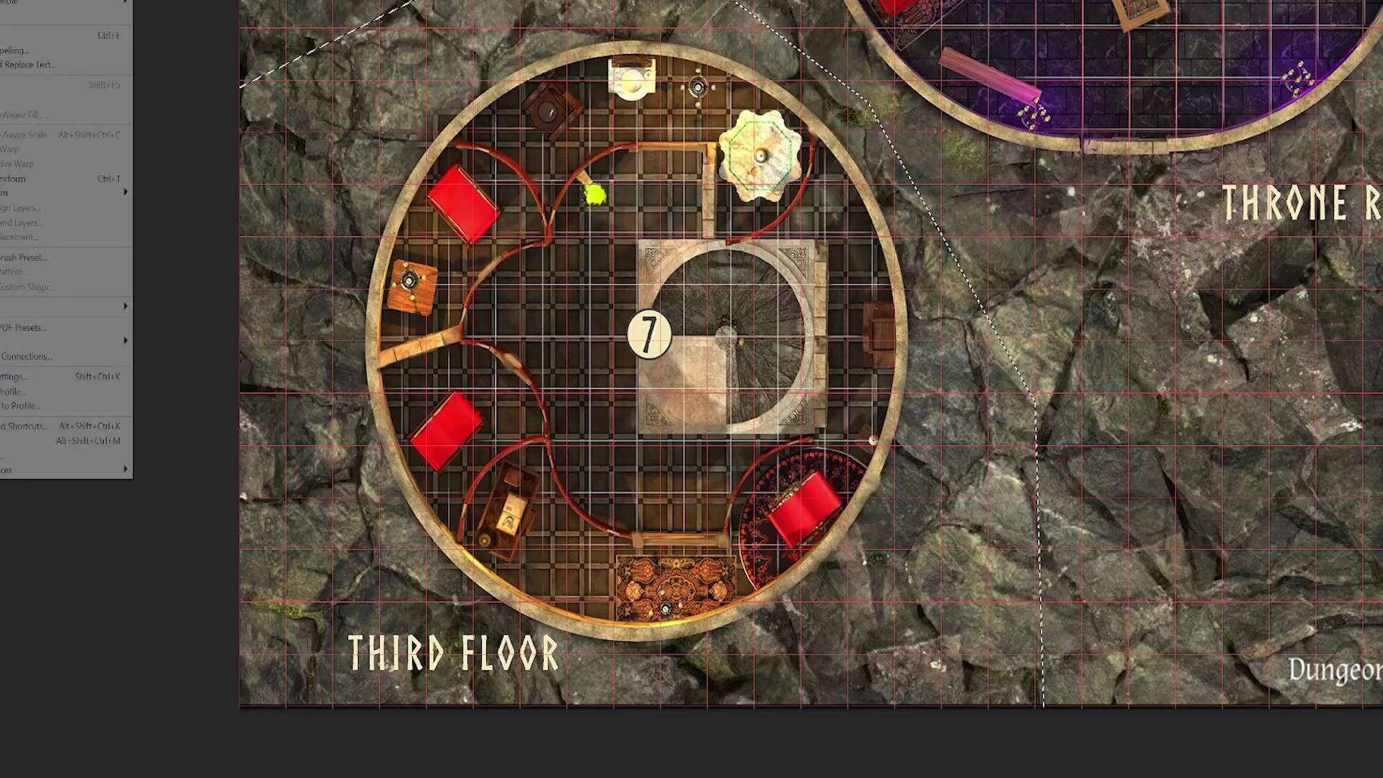
pyautogui.press('Escape')
pyautogui.hotkey('ctrl', 'shift', 't')
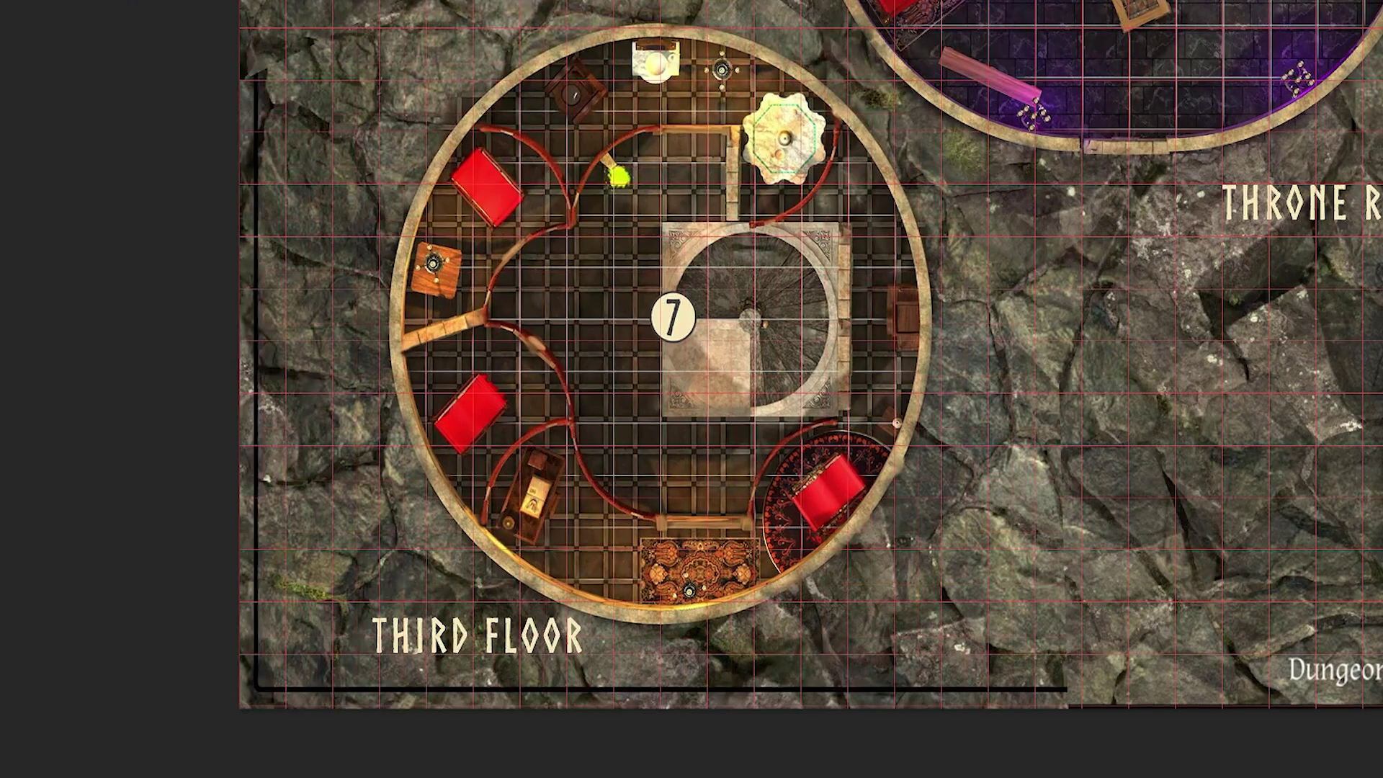
pyautogui.hotkey('ctrl', 'shift', 't')
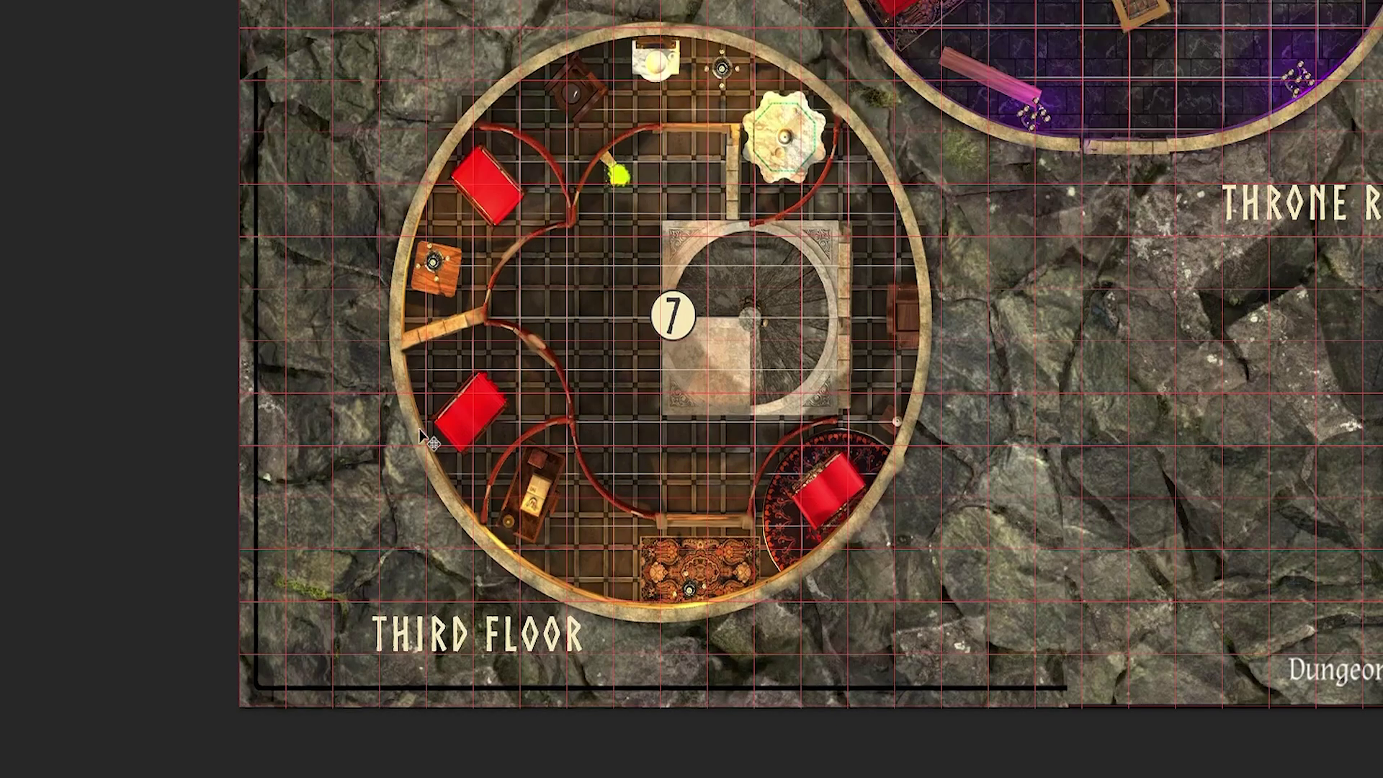
pyautogui.hotkey('ctrl', 'shift', 't')
pyautogui.hotkey('ctrl', 'shift', 't')
pyautogui.hotkey('ctrl', 'shift', 't')
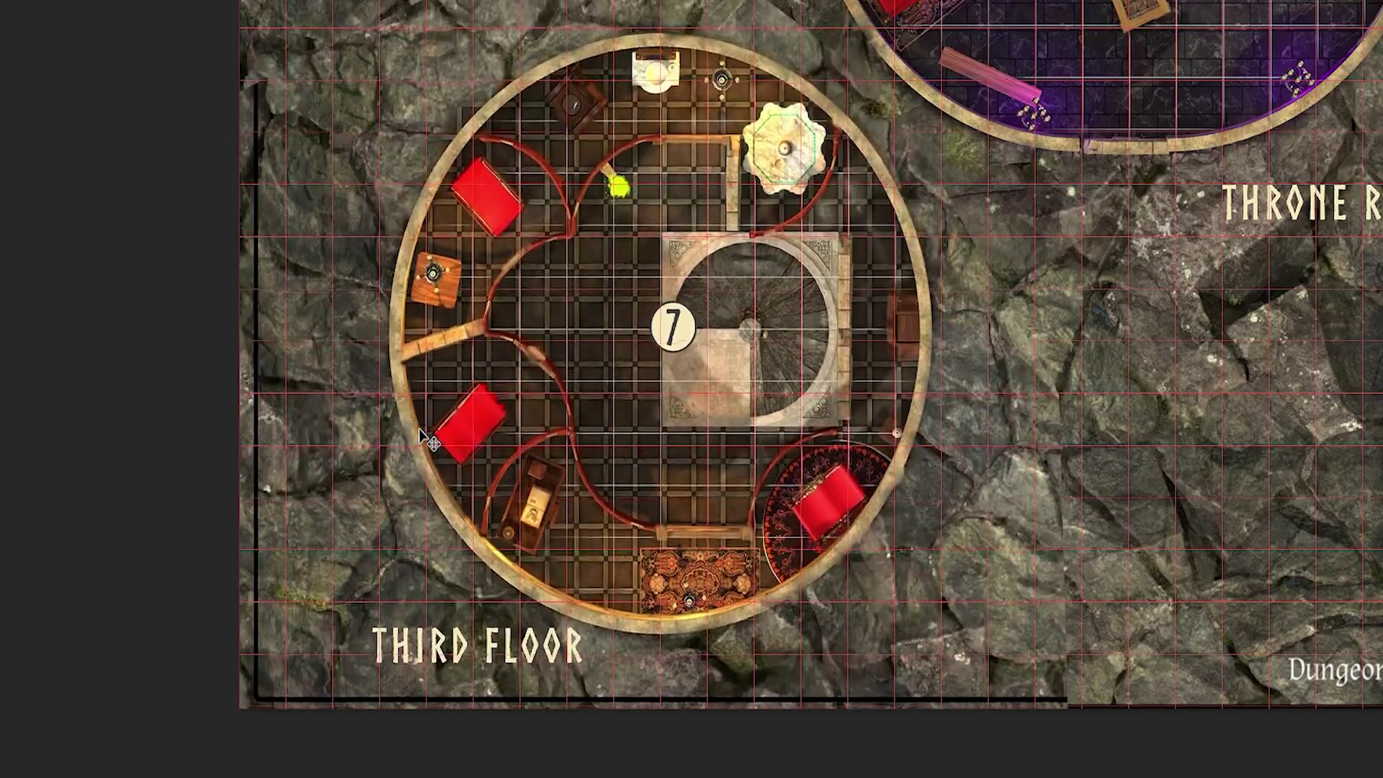
pyautogui.hotkey('ctrl', 'shift', 't')
pyautogui.hotkey('ctrl', 'shift', 't')
pyautogui.hotkey('ctrl', 'shift', 't')
pyautogui.hotkey('ctrl', 'shift', 't')
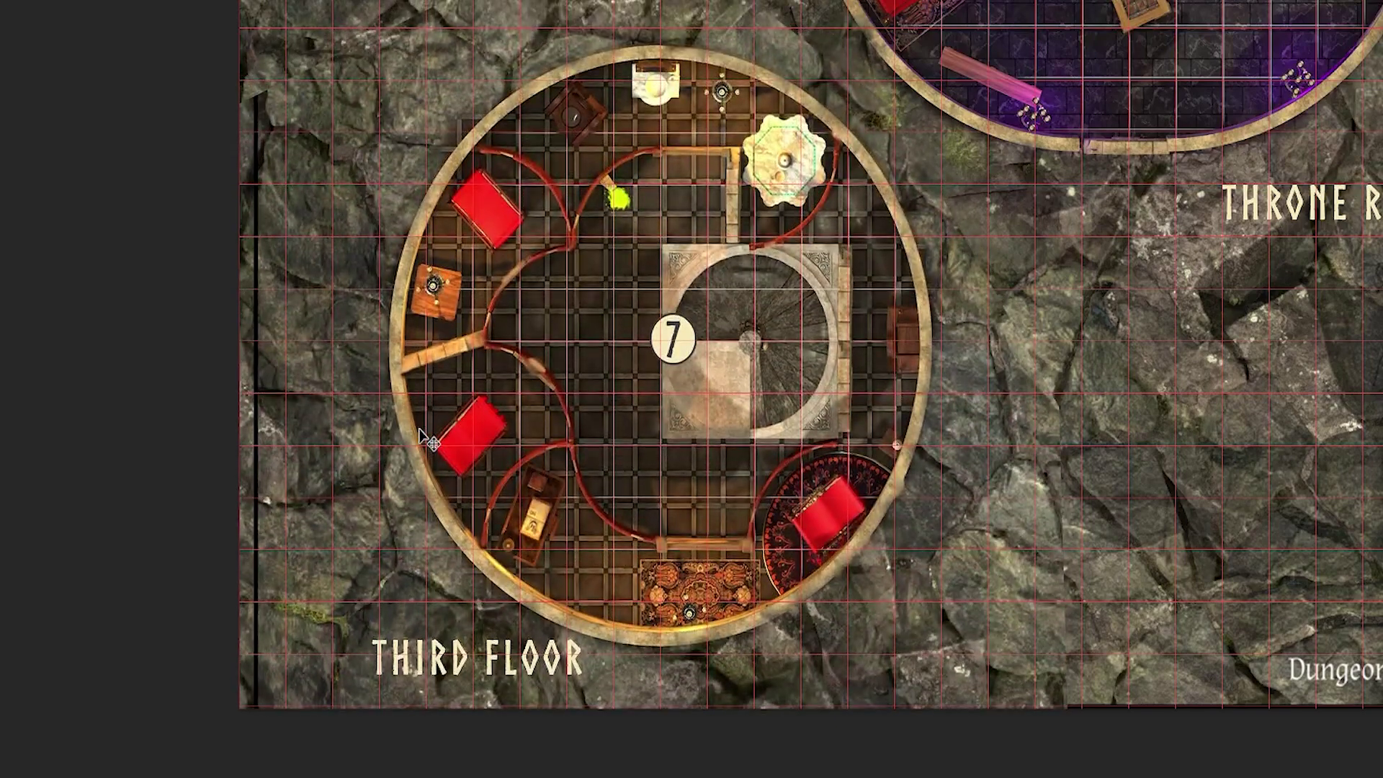
pyautogui.scroll(2, 464, 450)
# Step: Paint out the room 2 marker on the ground-floor rug, dismissing the missing-source warning
pyautogui.scroll(1, 464, 450)
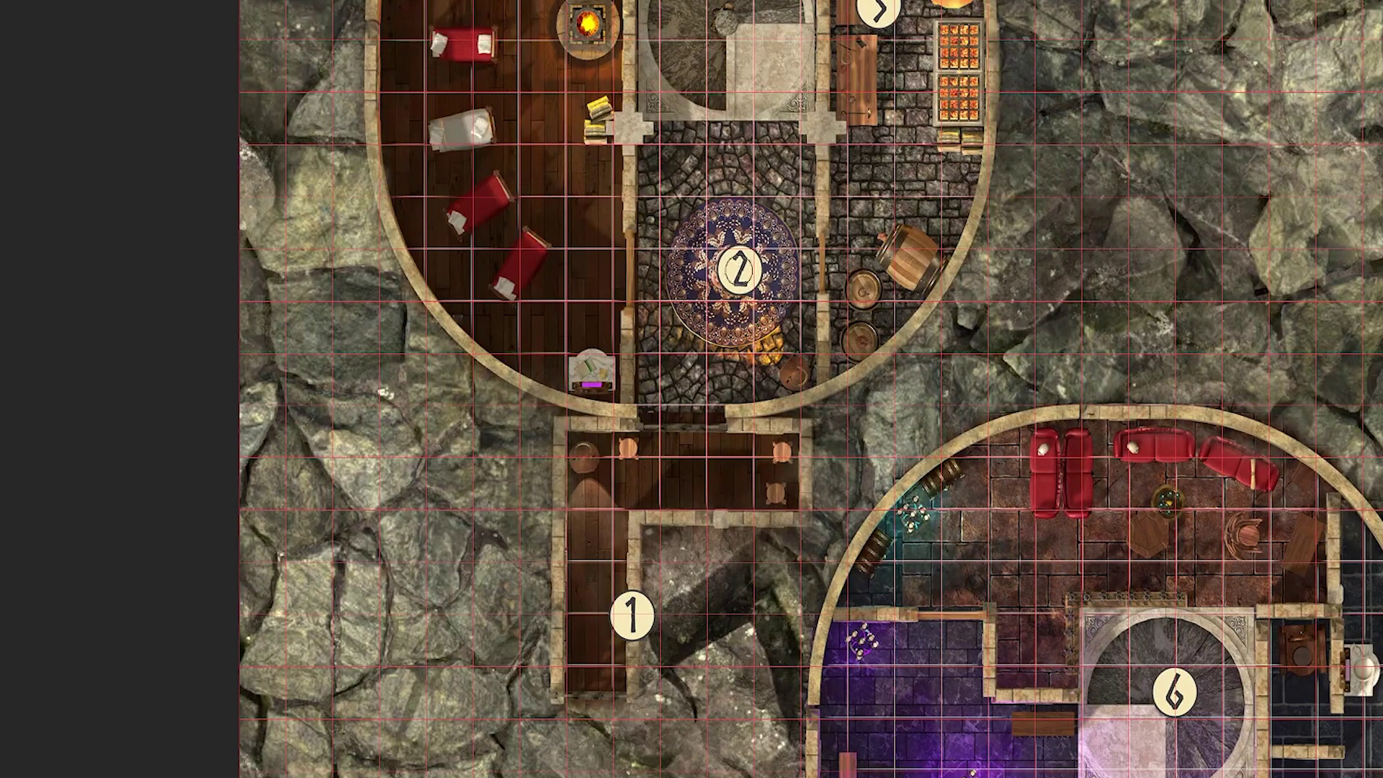
pyautogui.click(738, 270)
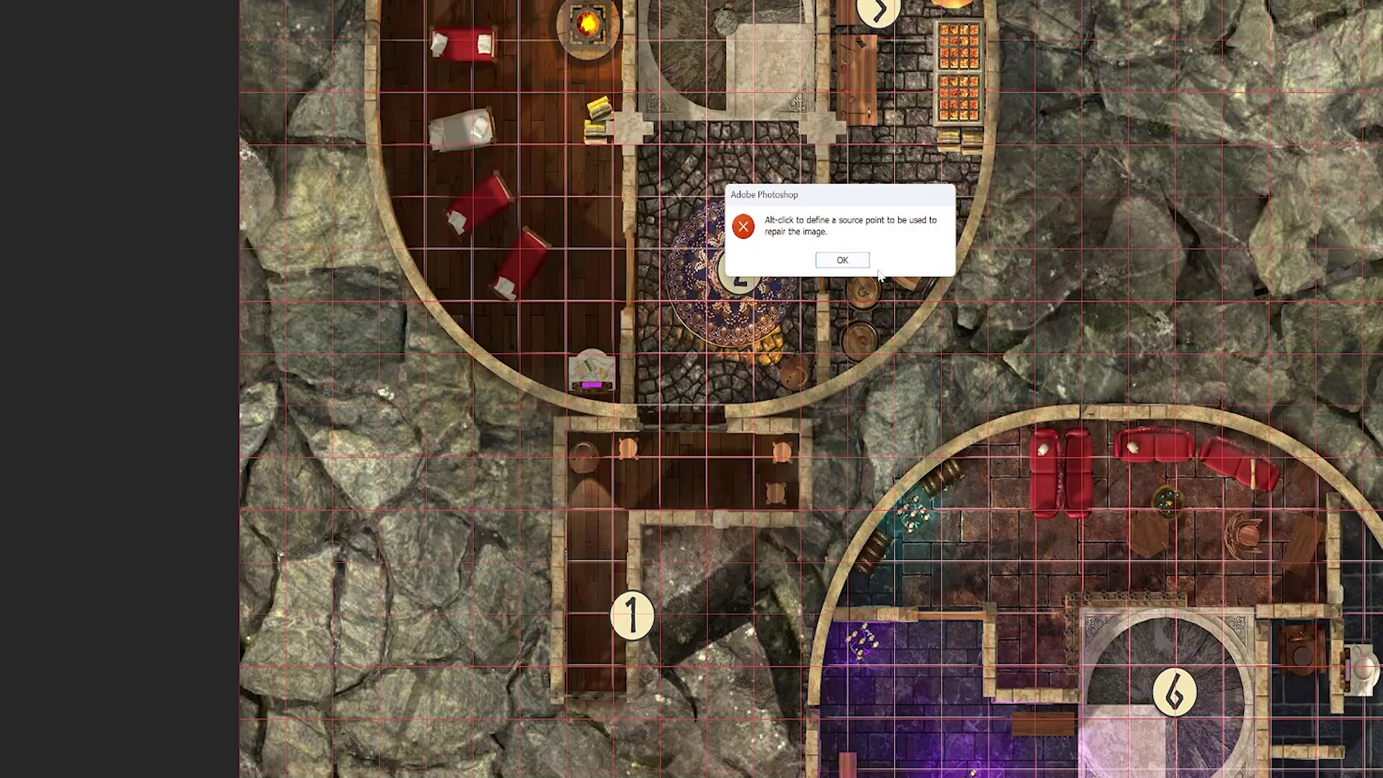
pyautogui.click(843, 263)
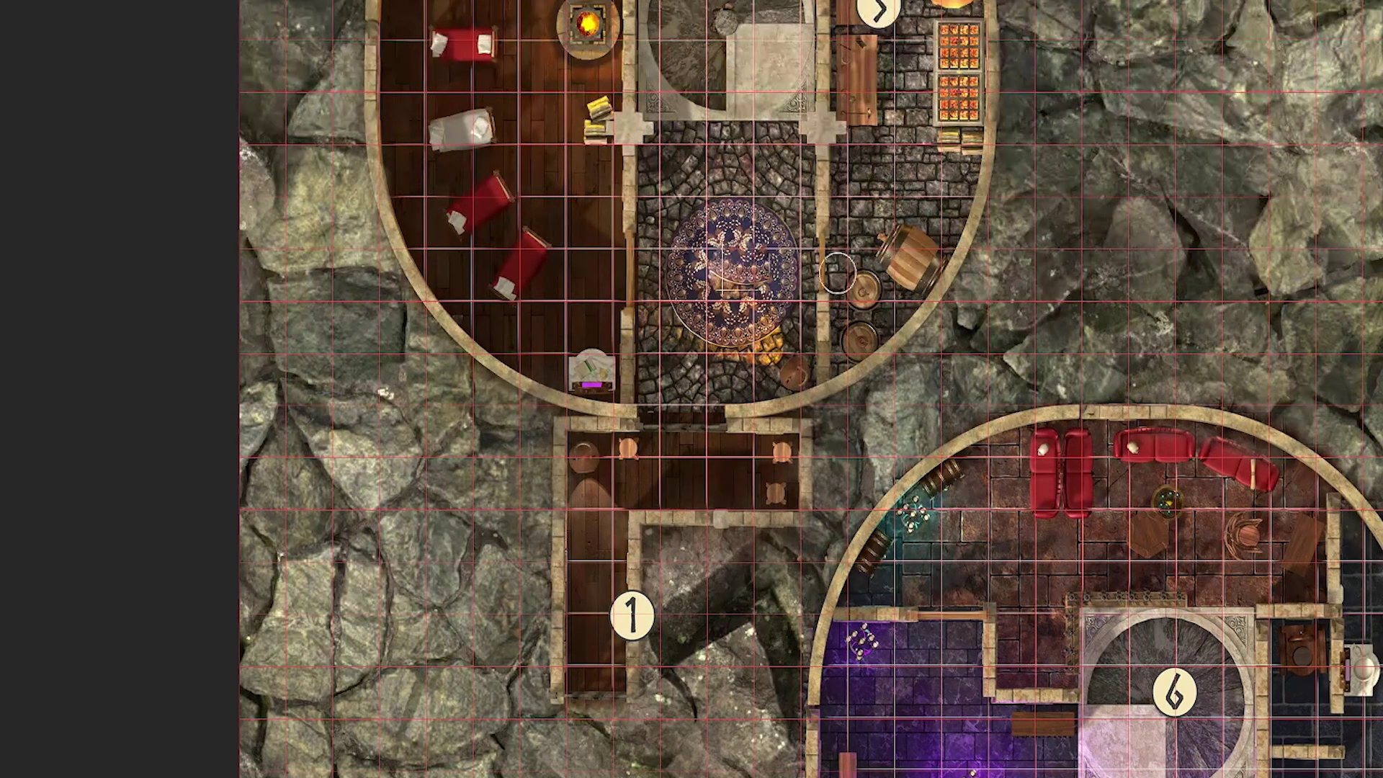
# Step: View the whole map with the ground level, throne room and third floor visible
pyautogui.scroll(2, 836, 274)
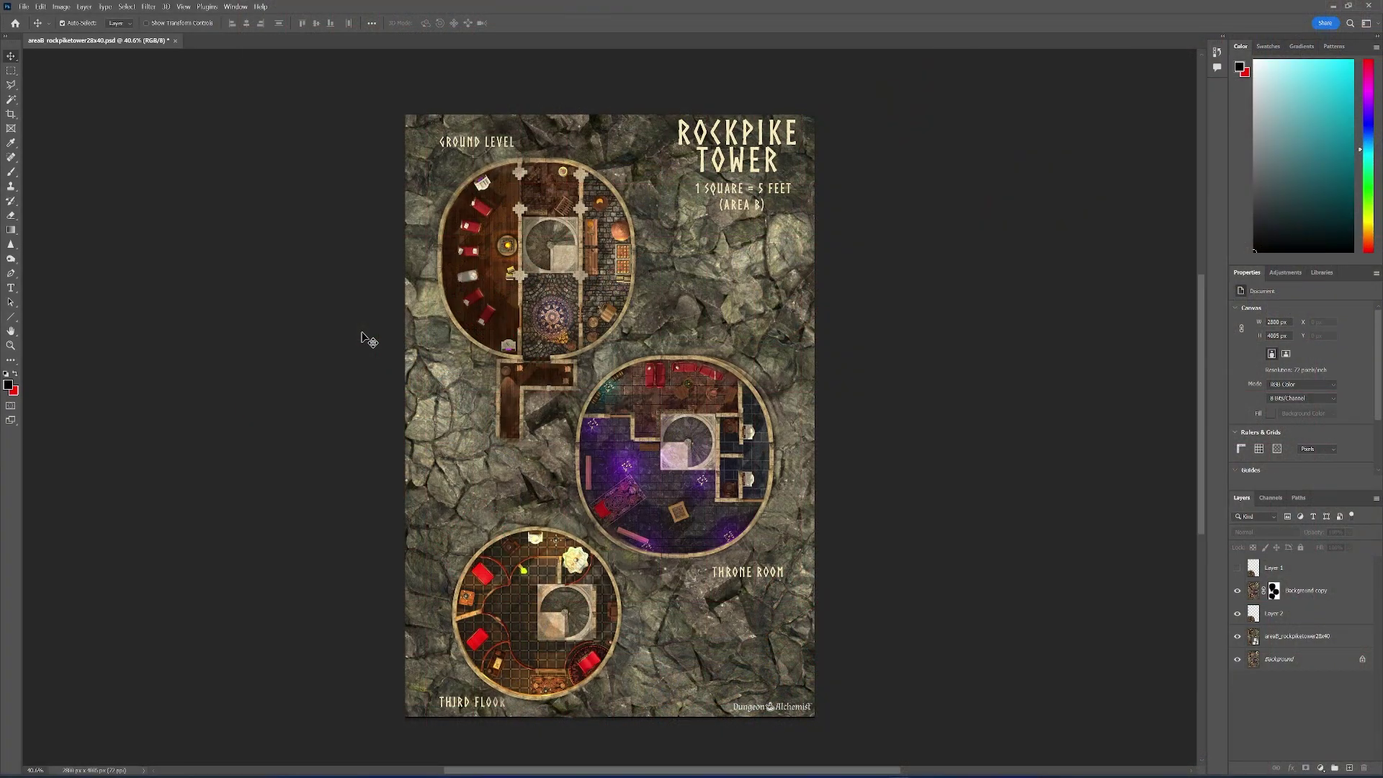
# Step: Save a lossy WebP copy of the map at quality 80, overwriting the existing WebP file
pyautogui.click(24, 6)
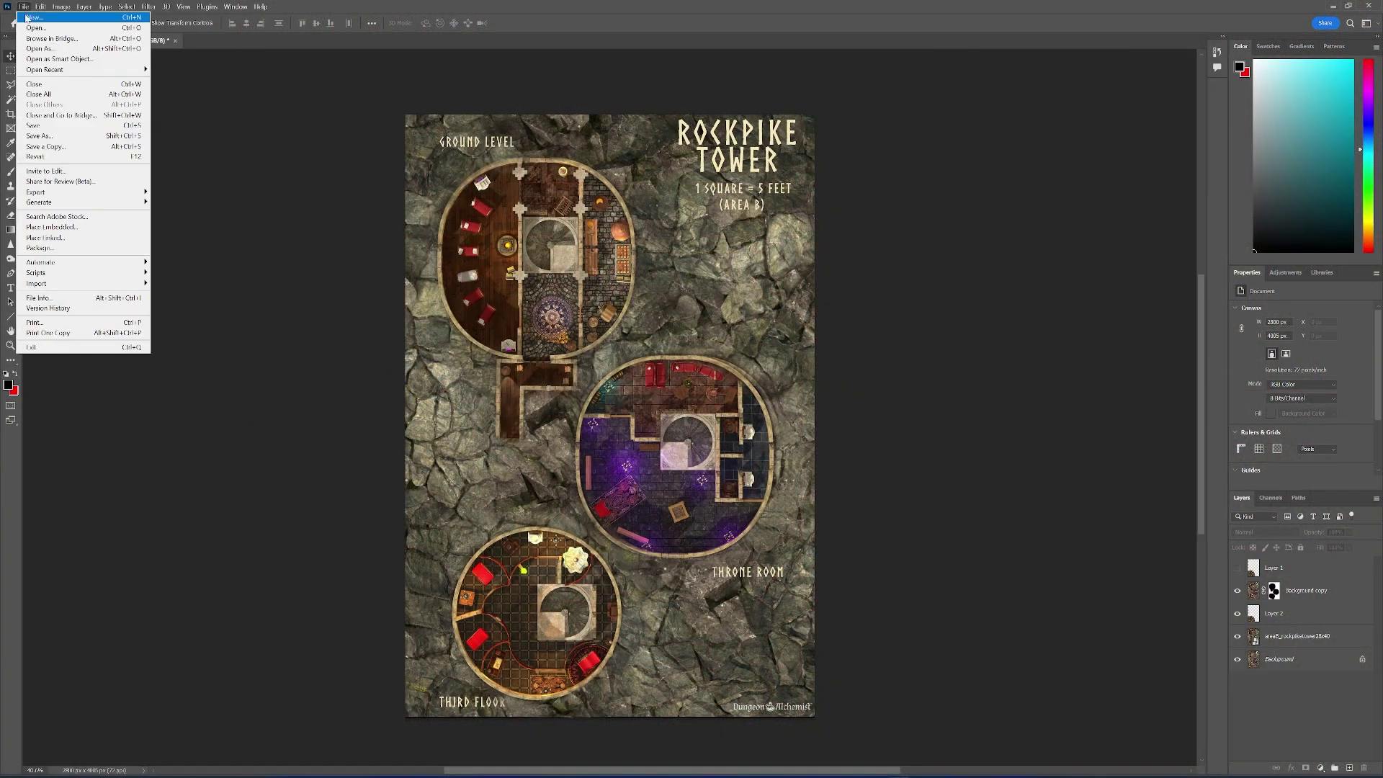
pyautogui.click(47, 146)
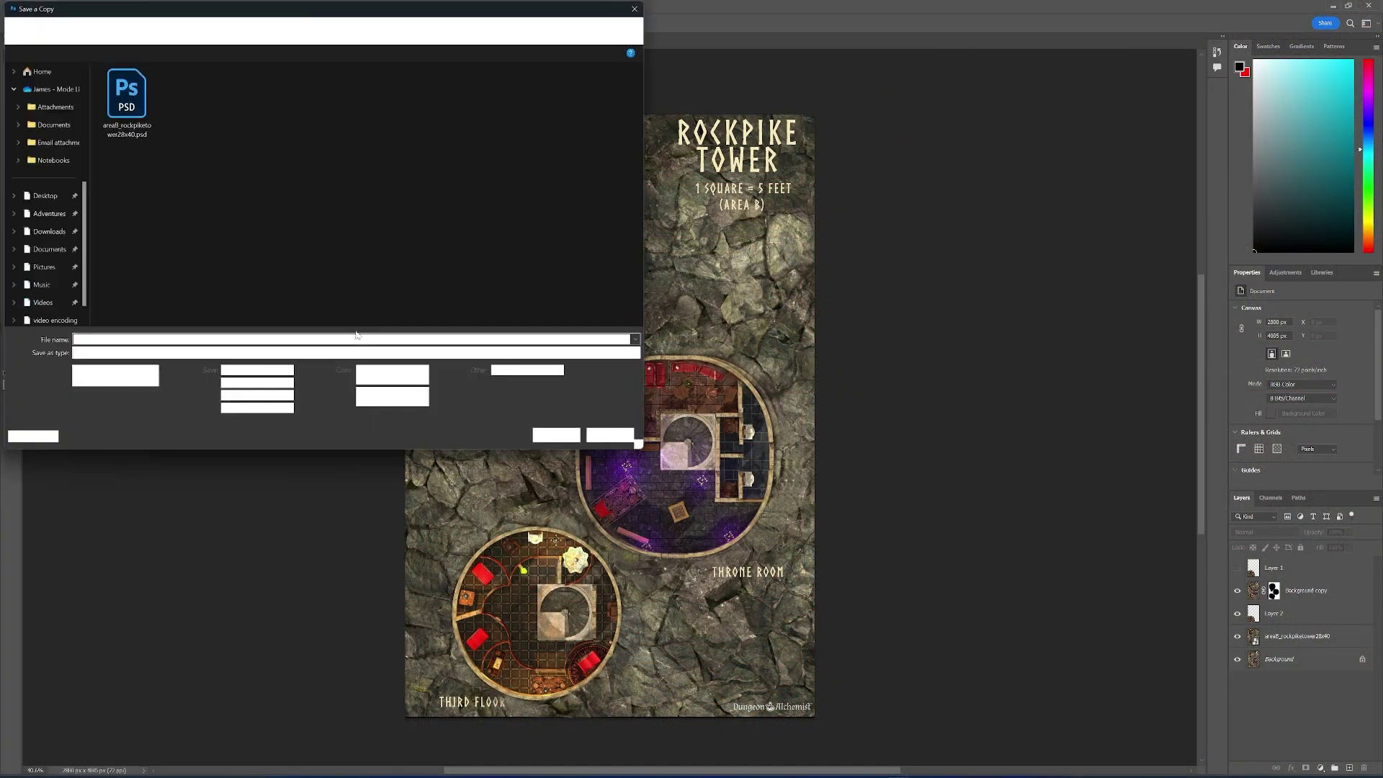
pyautogui.click(238, 352)
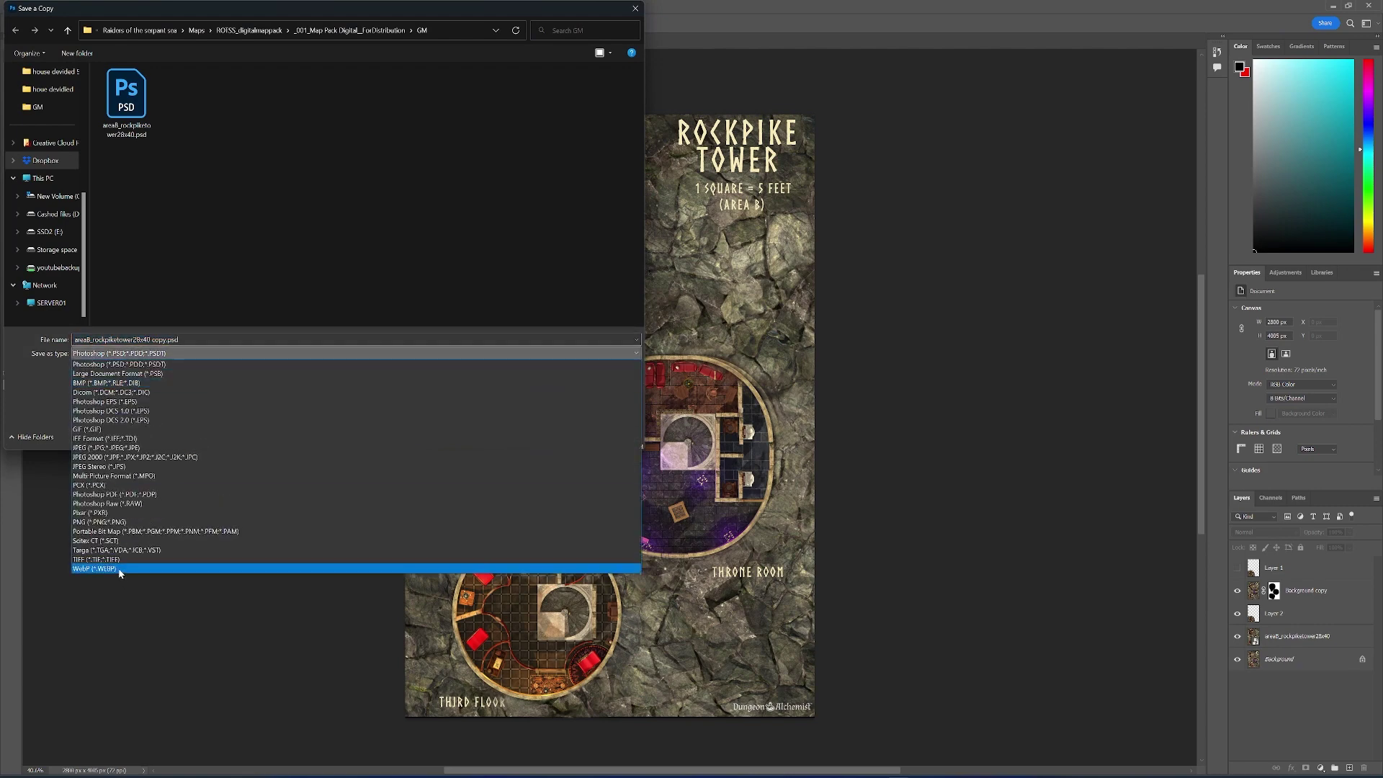
pyautogui.click(119, 568)
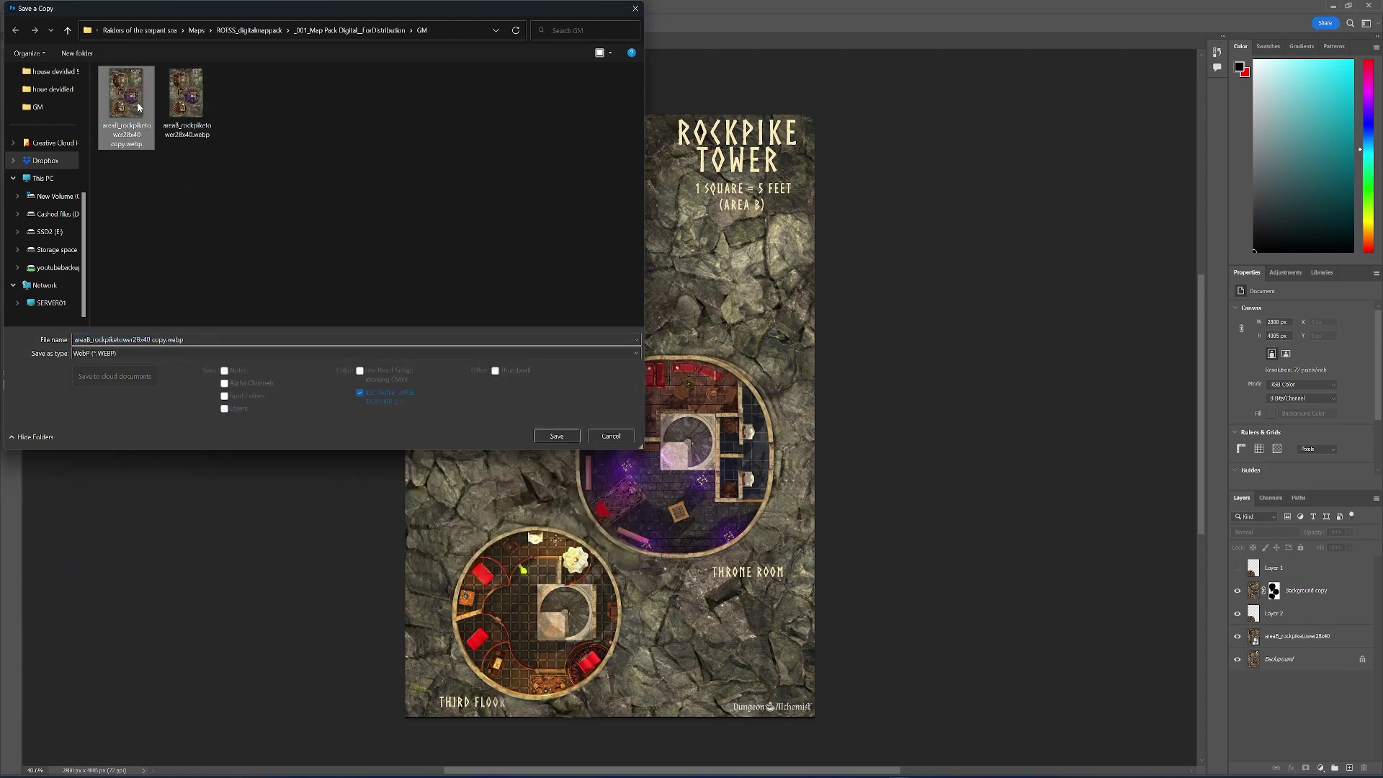
pyautogui.click(549, 435)
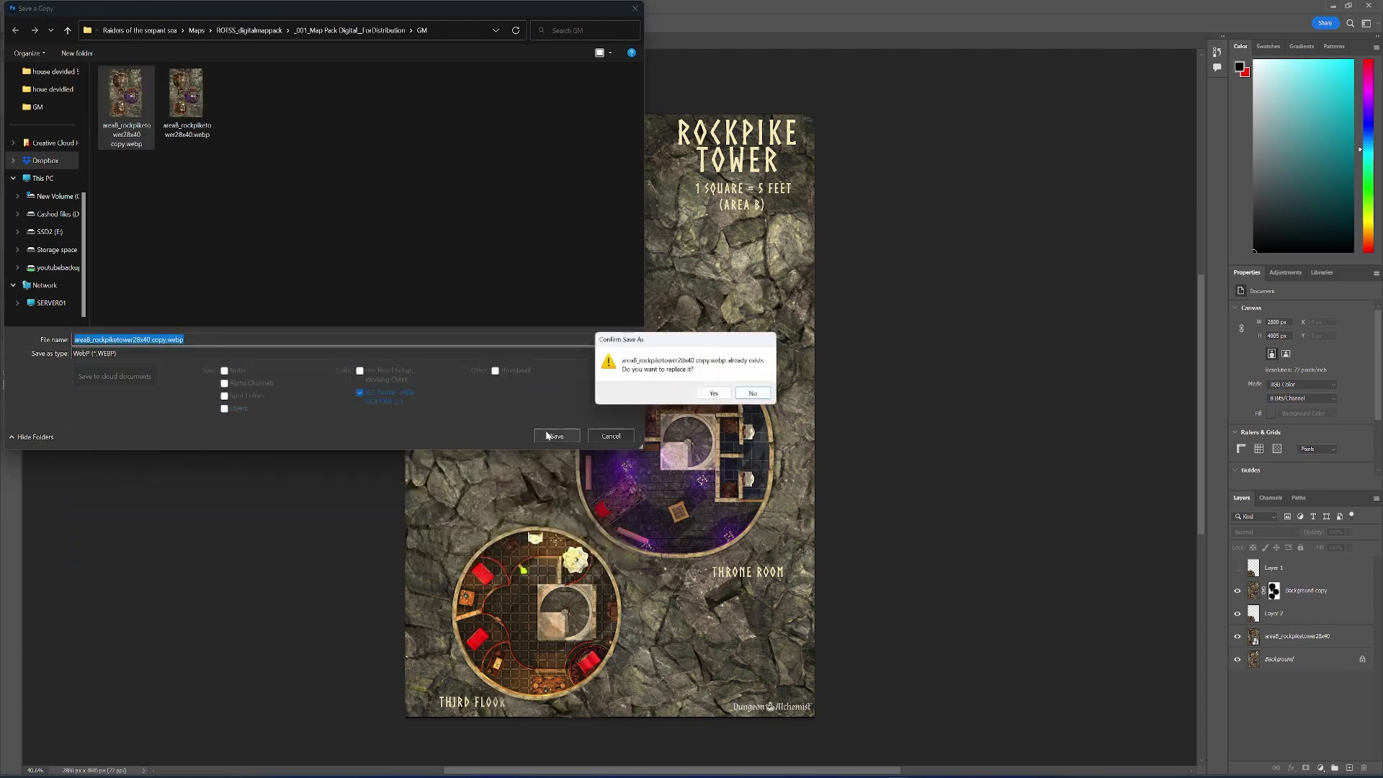
pyautogui.click(714, 396)
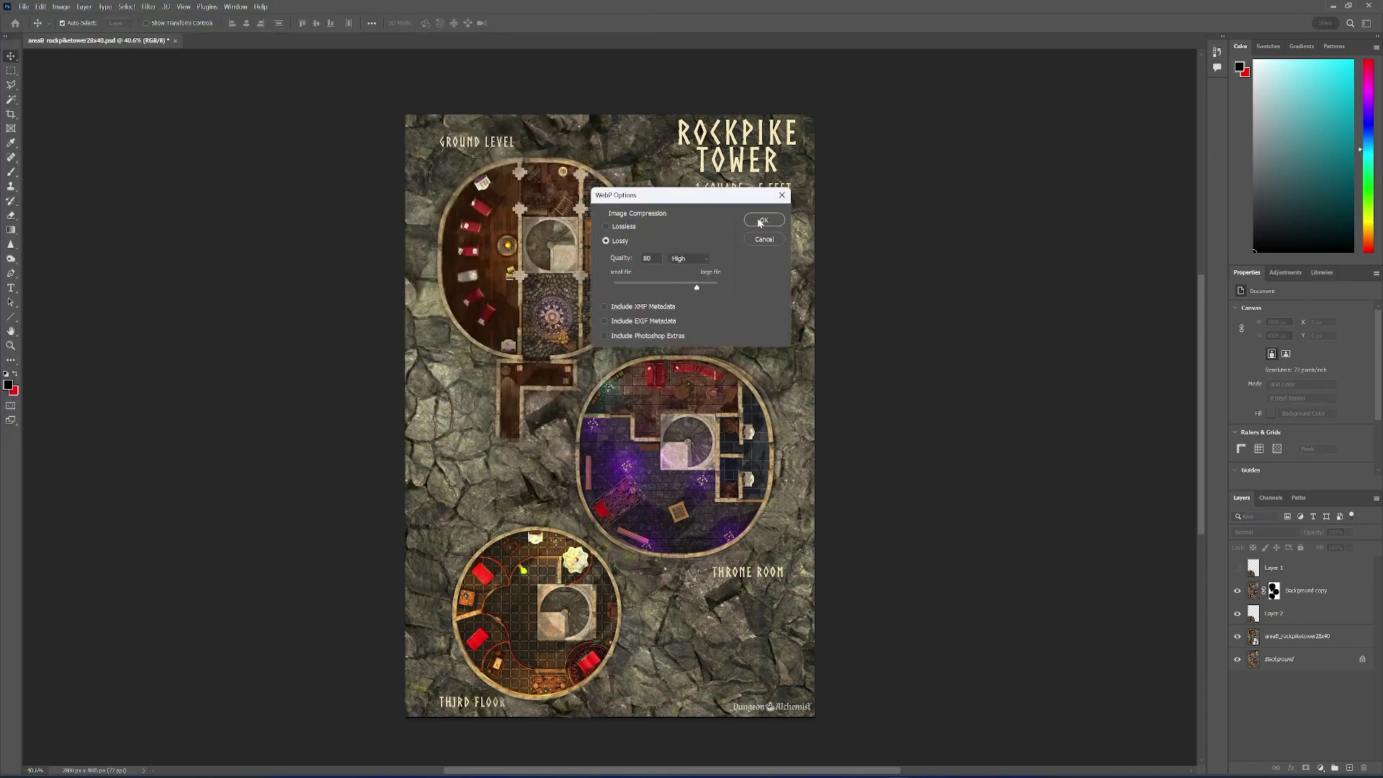
pyautogui.click(762, 220)
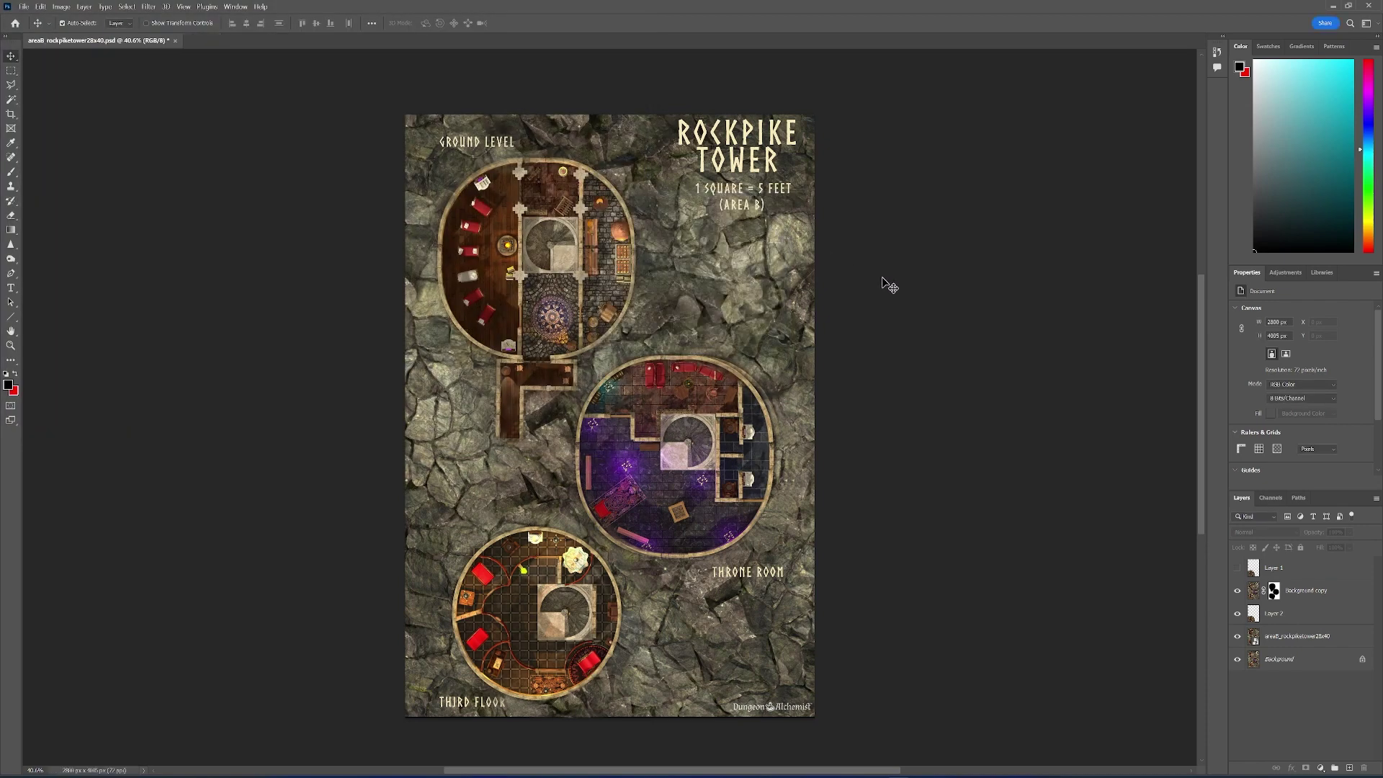